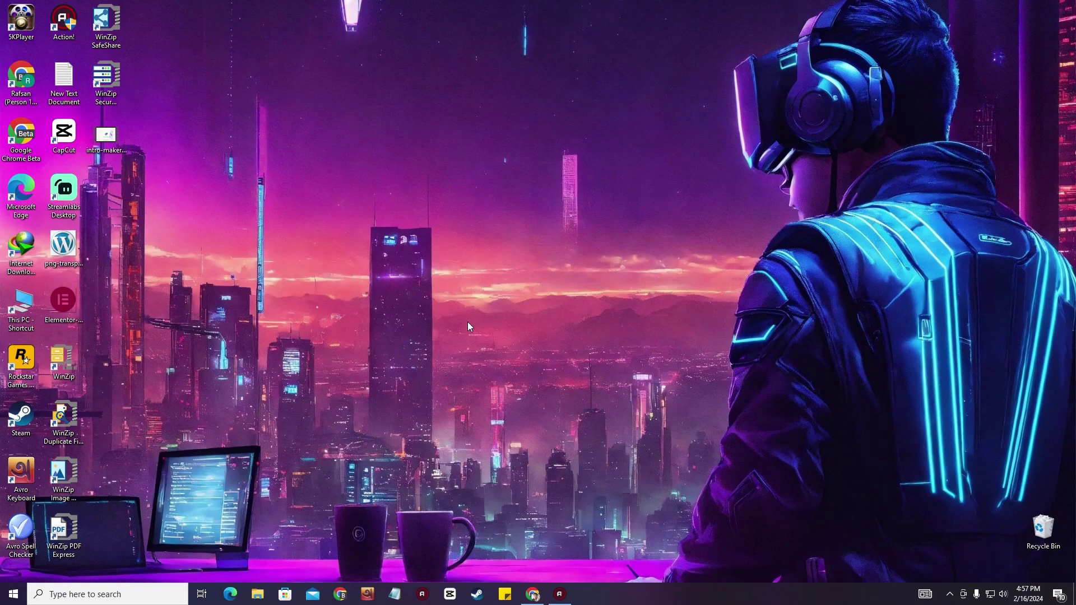
Launch Google Chrome from the taskbar
left_click(533, 594)
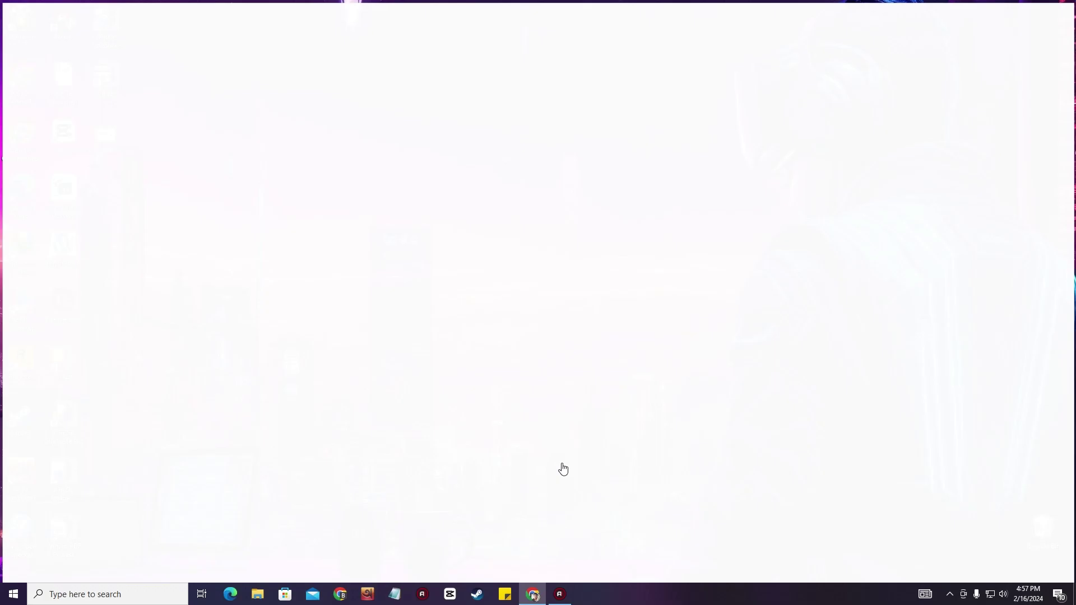
Search Google for 'pixlr ai image generator' using the suggested query
left_click(367, 10)
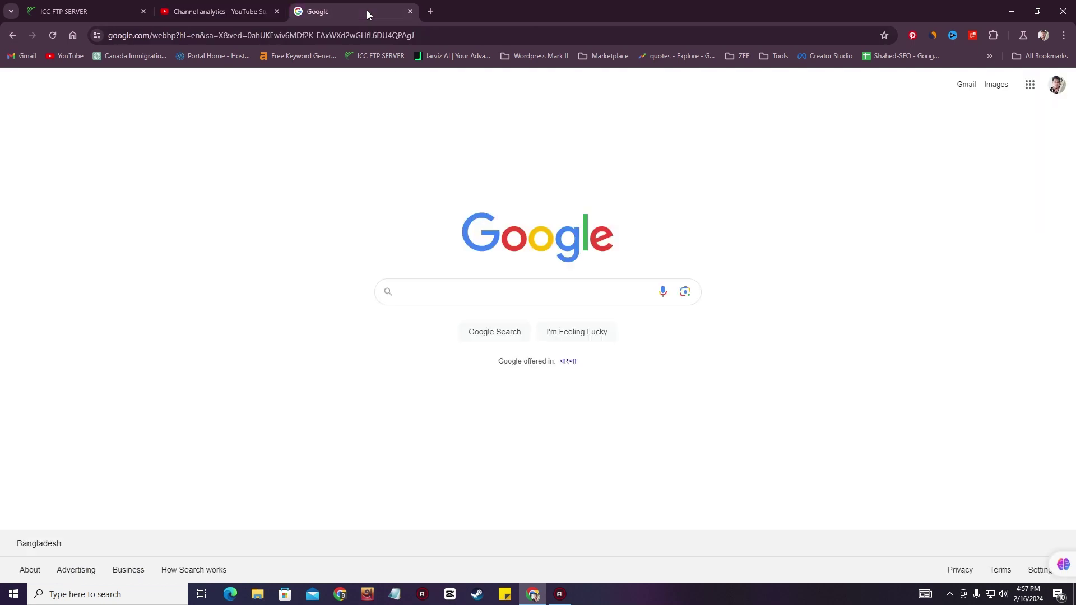
left_click(495, 295)
type("pixlr")
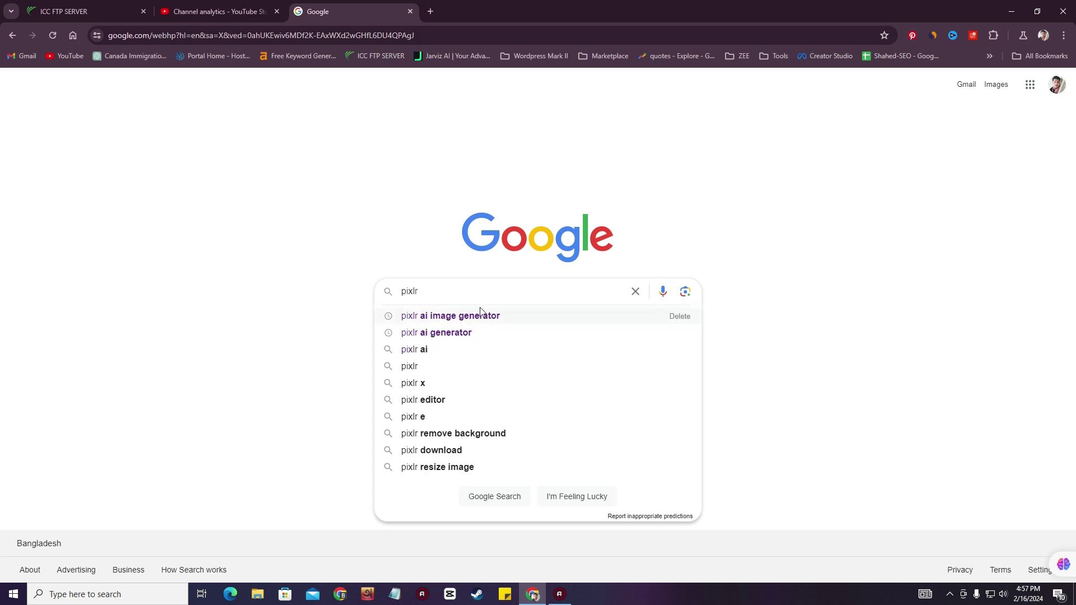
left_click(442, 327)
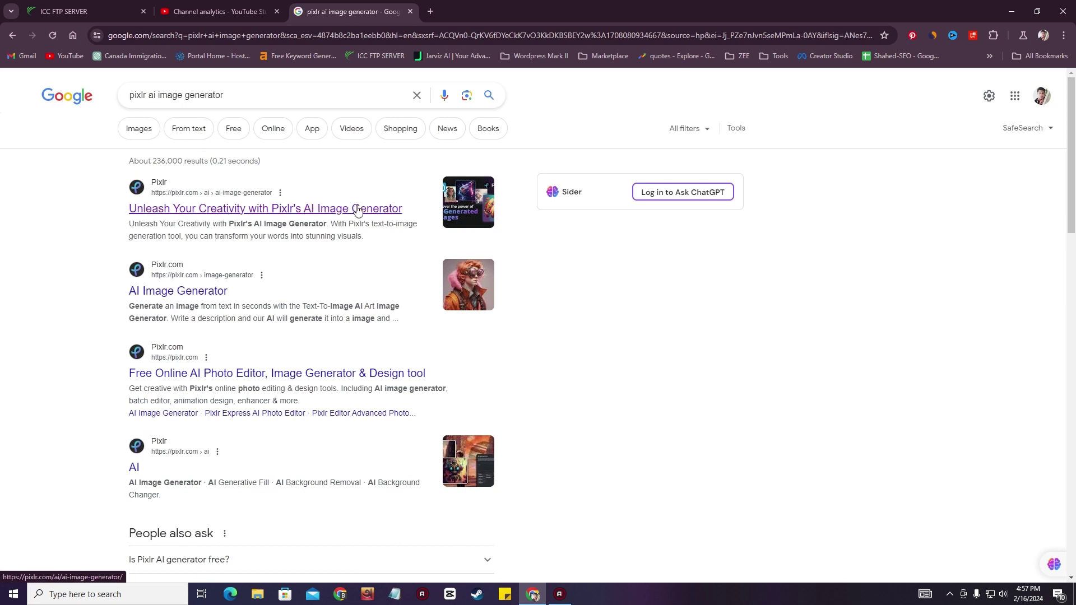
Open Pixlr's AI Image Generator page and skim its step-by-step guide and FAQ
left_click(276, 211)
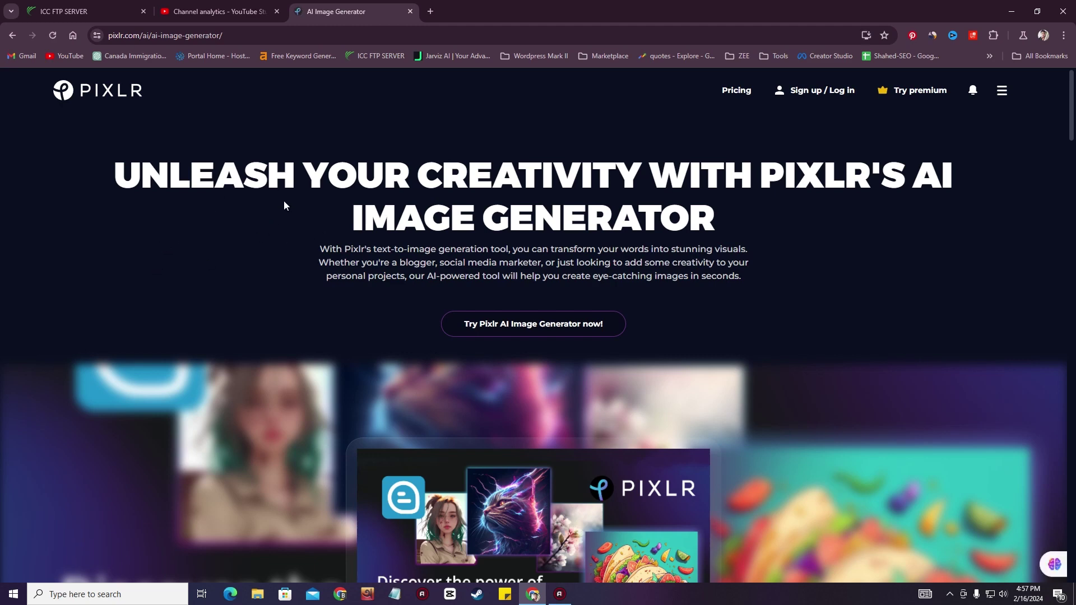
scroll(275, 224, "down", 20)
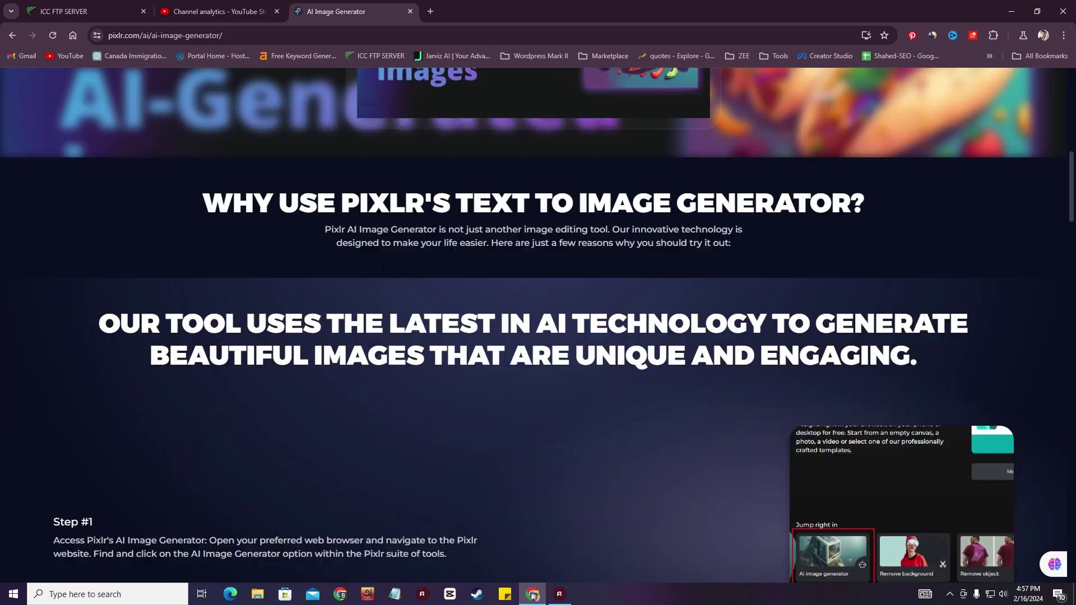
scroll(382, 266, "down", 20)
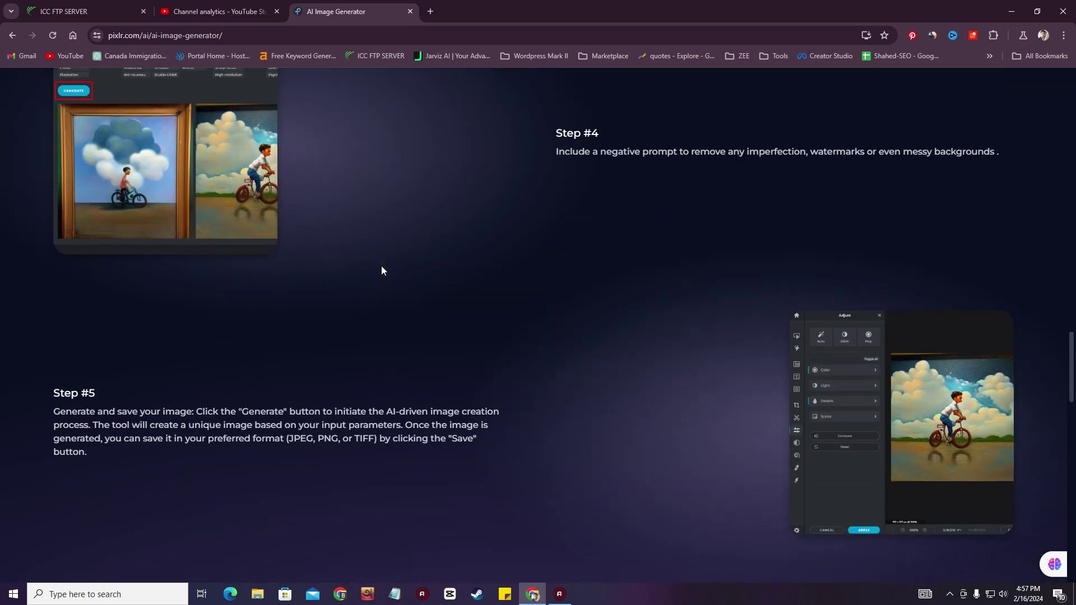
scroll(381, 265, "down", 8)
scroll(381, 265, "up", 14)
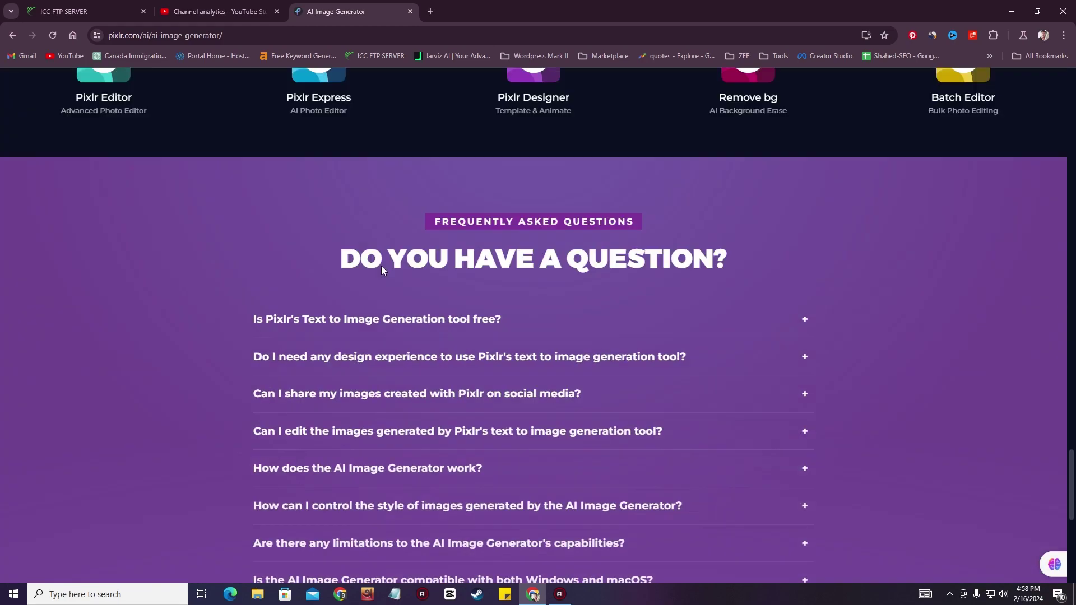
scroll(381, 265, "up", 20)
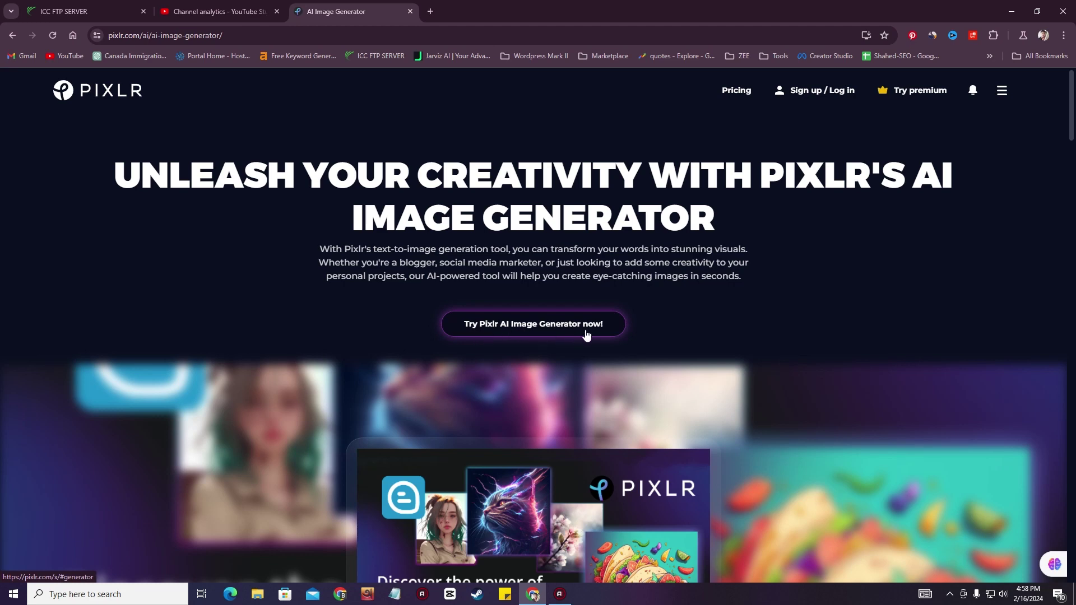
Launch the AI Image Generator tool, dismissing the What's new popup
left_click(515, 330)
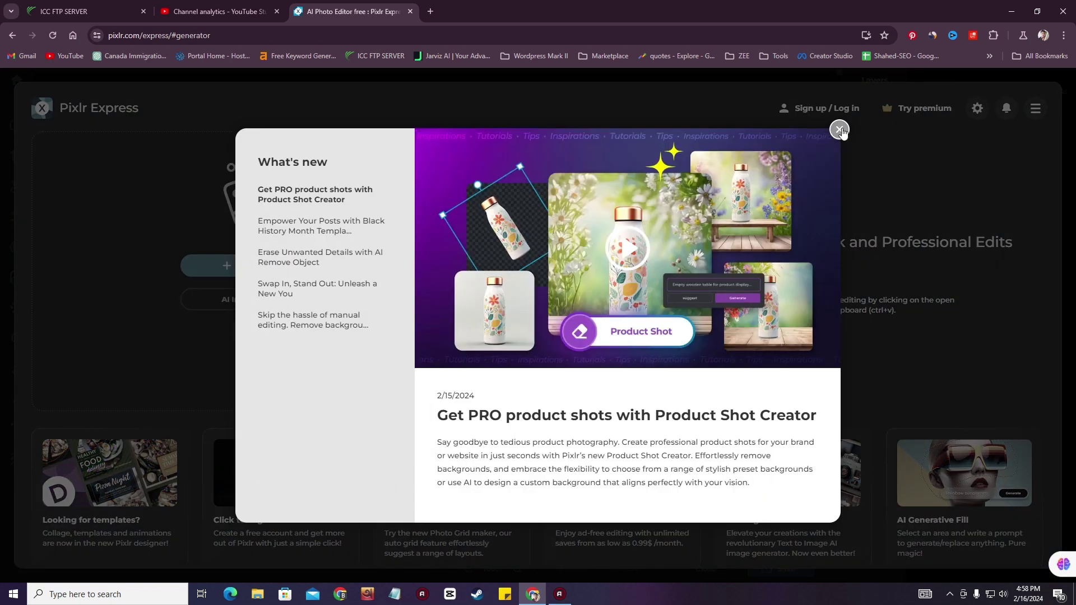
left_click(839, 130)
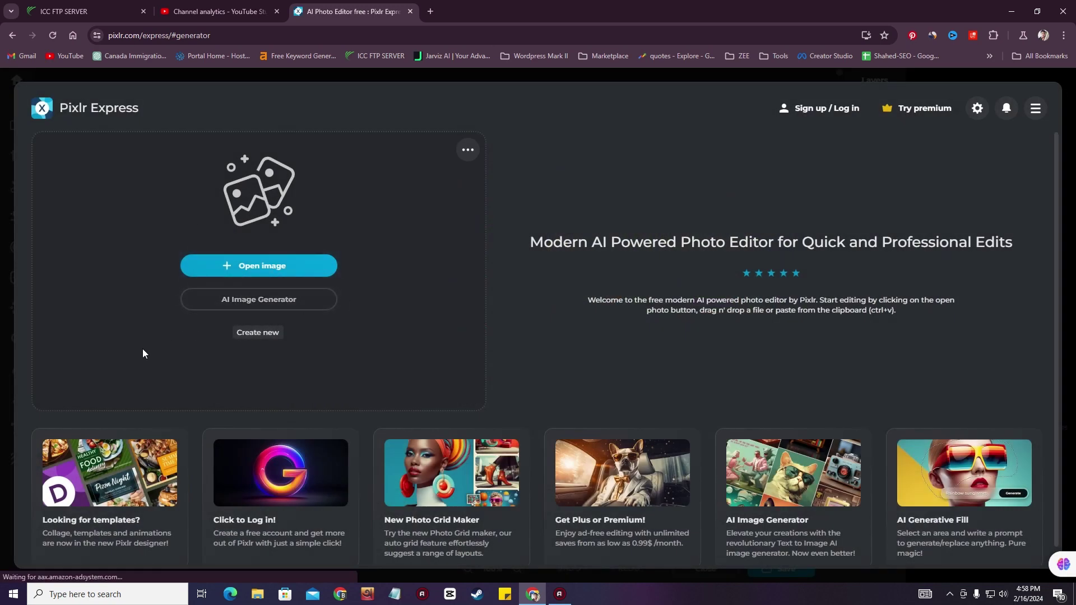
left_click(238, 302)
scroll(453, 376, "down", 3)
scroll(462, 405, "up", 3)
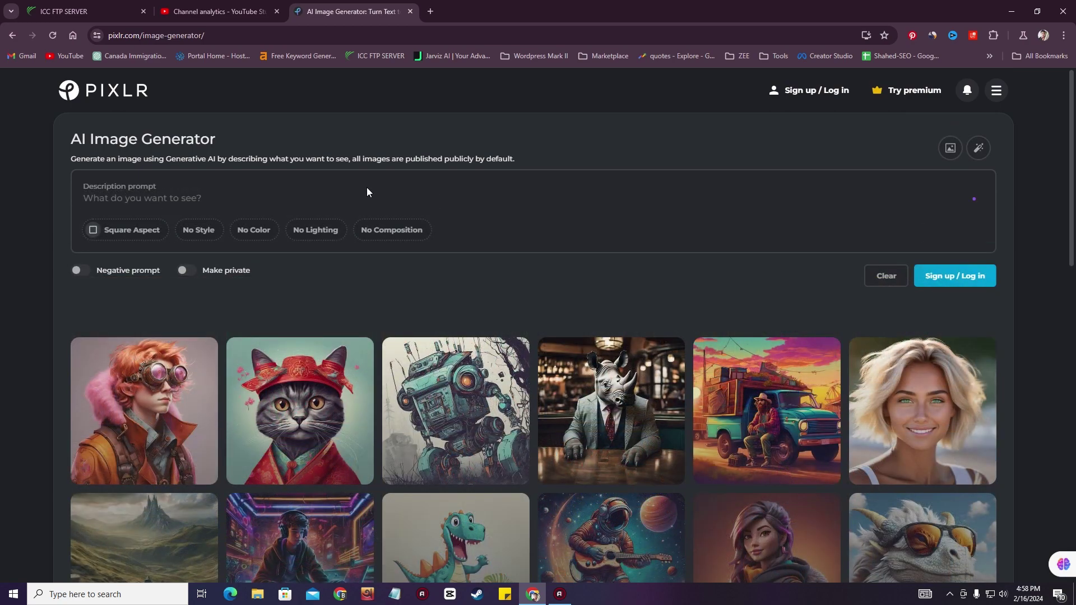
Write a prompt of a man landed on the moon with an alien ship approaching, then start signing in
type("a")
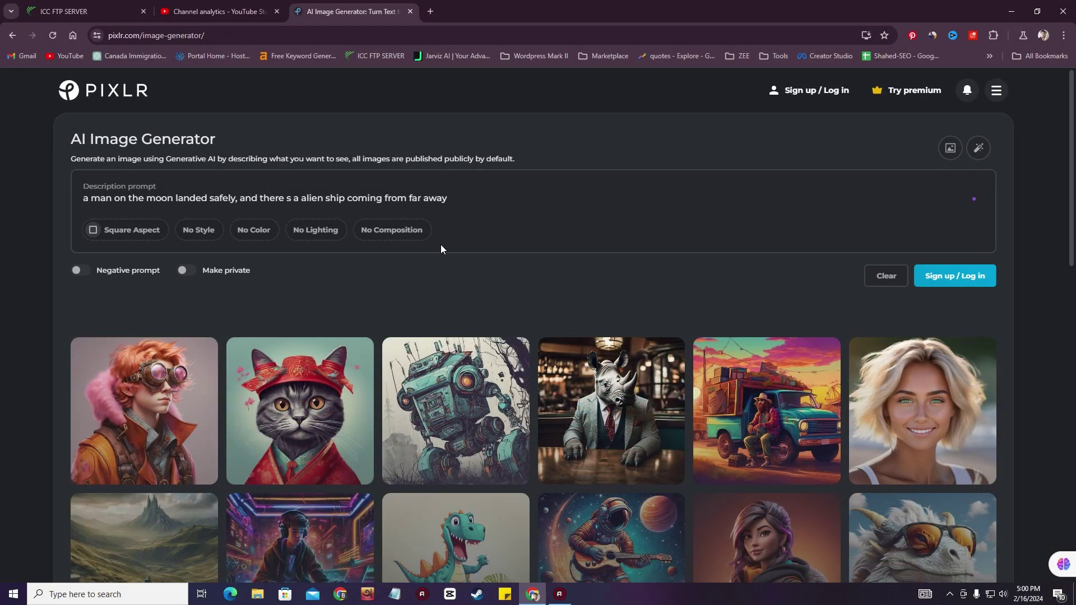
left_click_drag(447, 199, 74, 198)
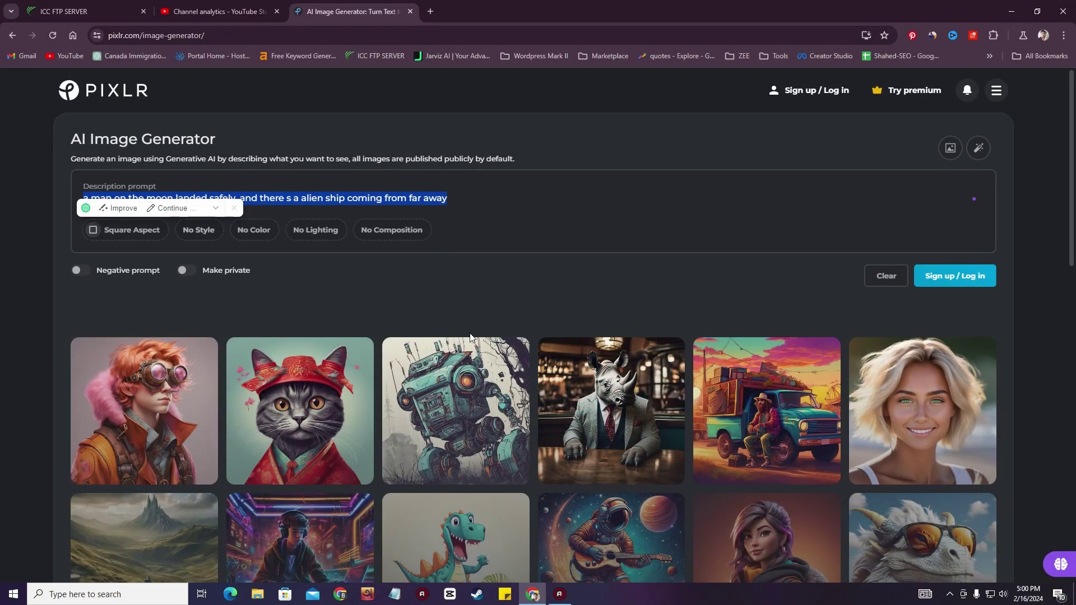
left_click(967, 286)
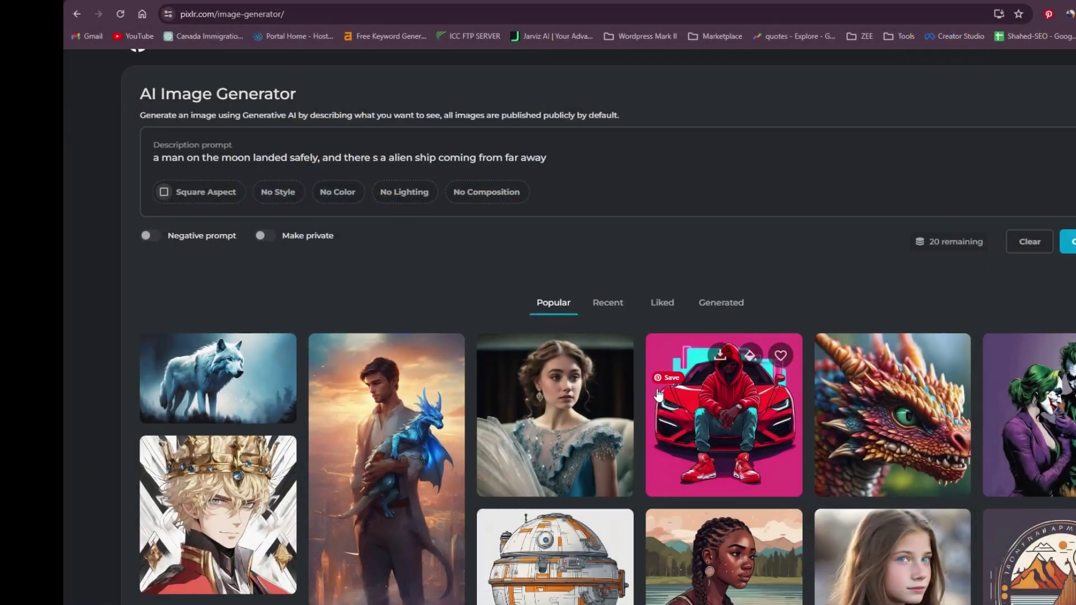
After Google sign-in, scroll the gallery and return to the top, showing 20 credits
scroll(558, 389, "down", 10)
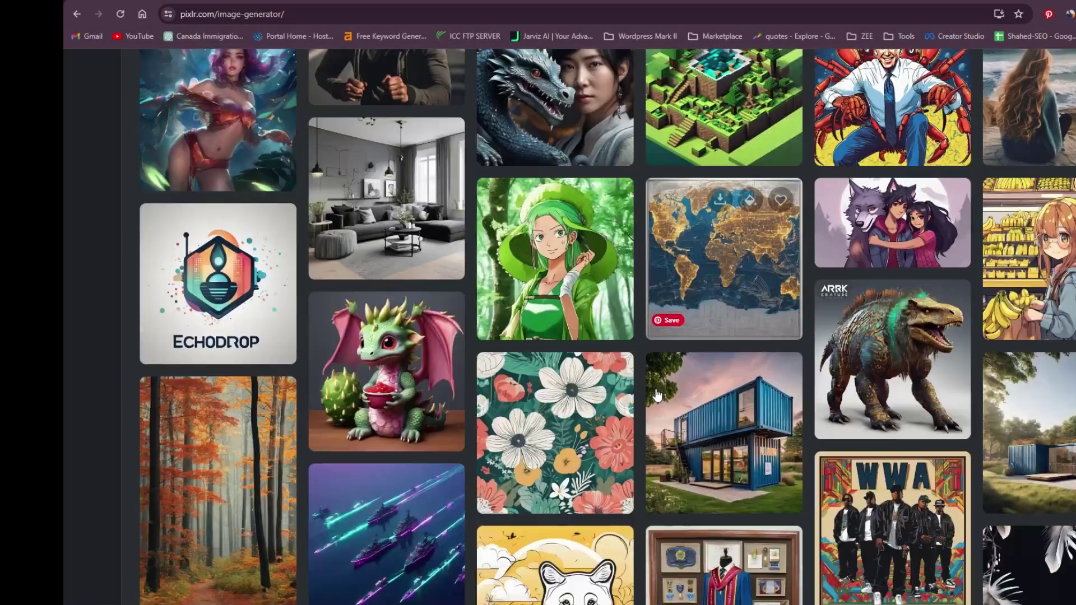
scroll(658, 395, "down", 15)
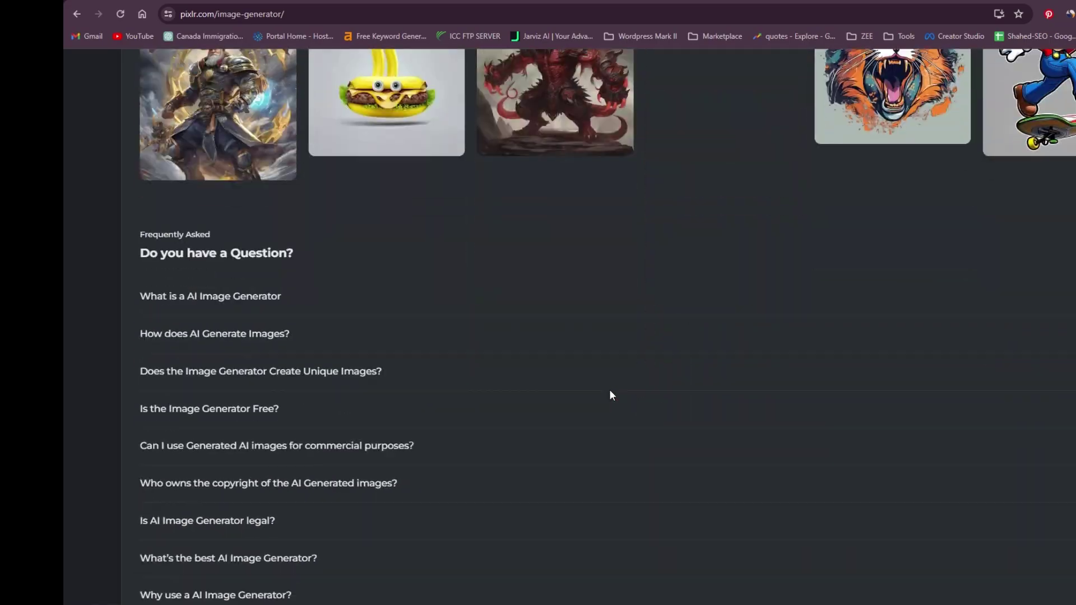
scroll(614, 388, "up", 3)
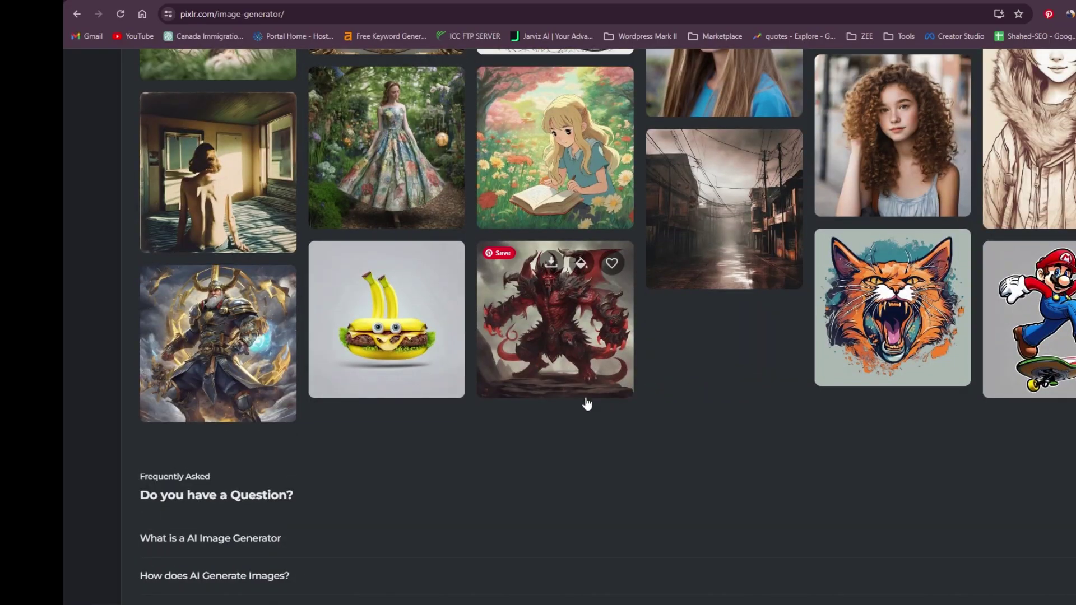
scroll(533, 413, "up", 10)
scroll(533, 421, "up", 5)
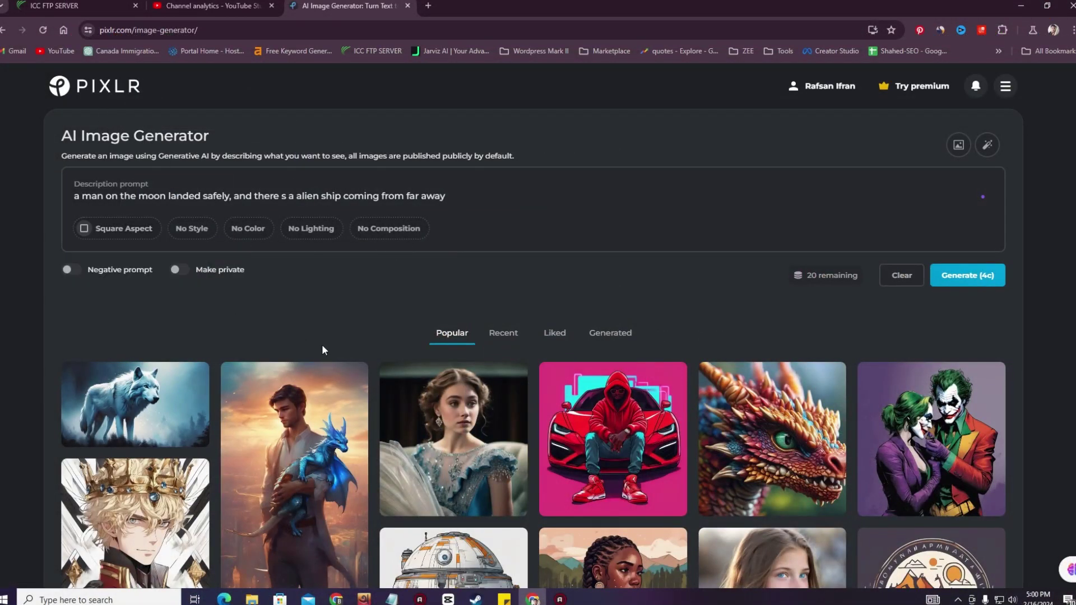
Generate four square moon-landing images with alien ships, leaving 16 credits, and review them
left_click(975, 280)
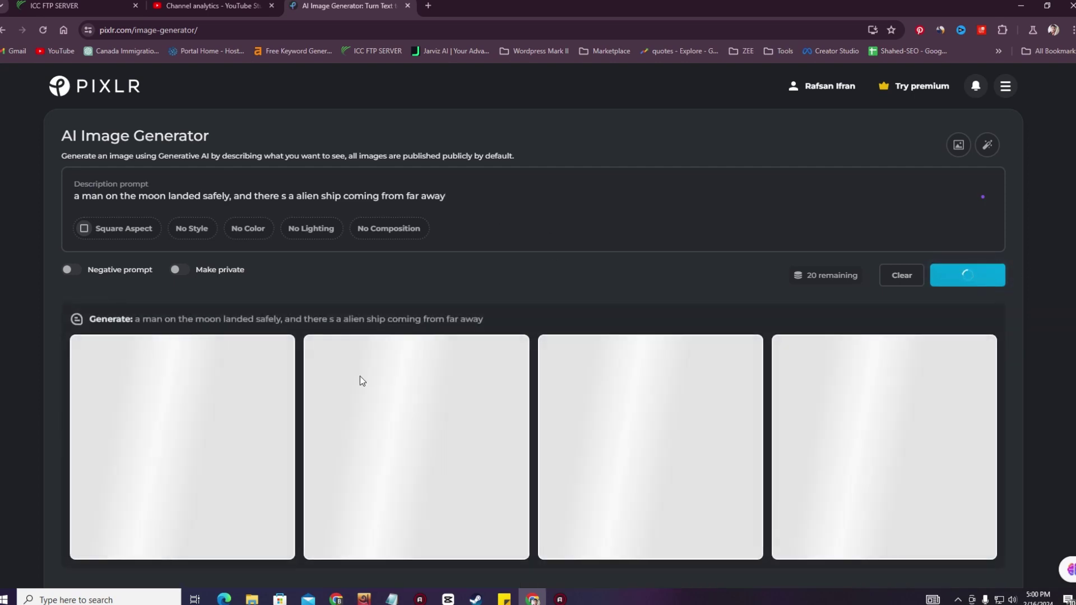
scroll(382, 378, "down", 4)
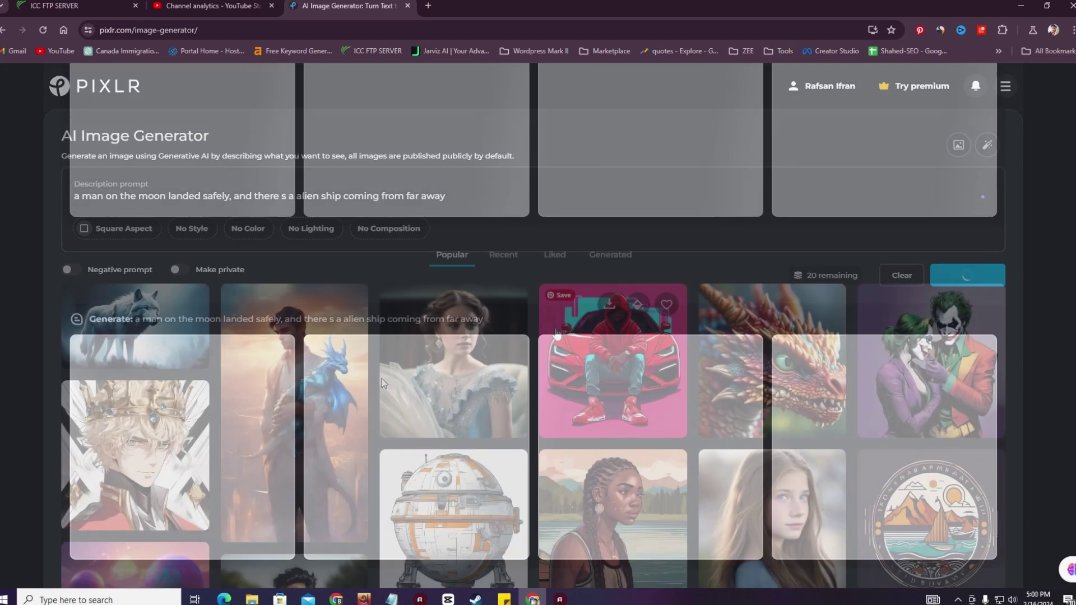
scroll(556, 334, "up", 3)
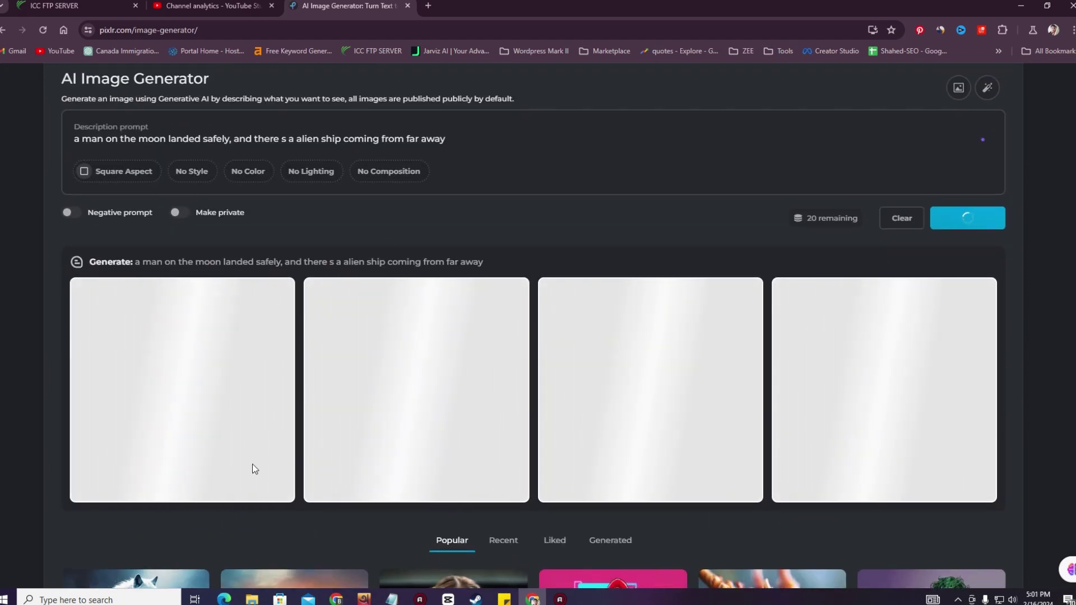
scroll(362, 420, "down", 5)
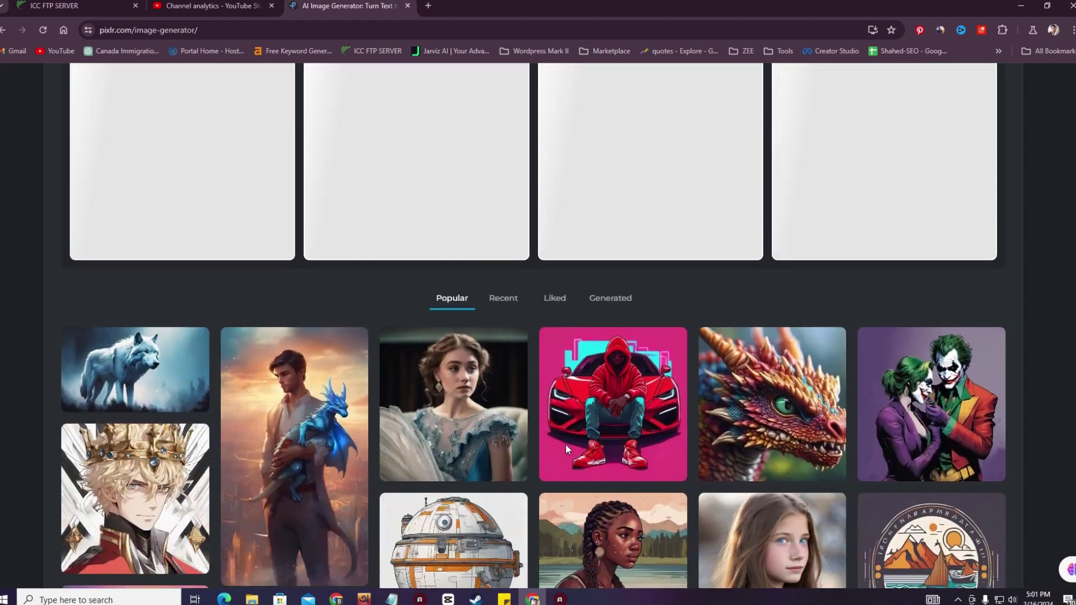
scroll(566, 445, "down", 1)
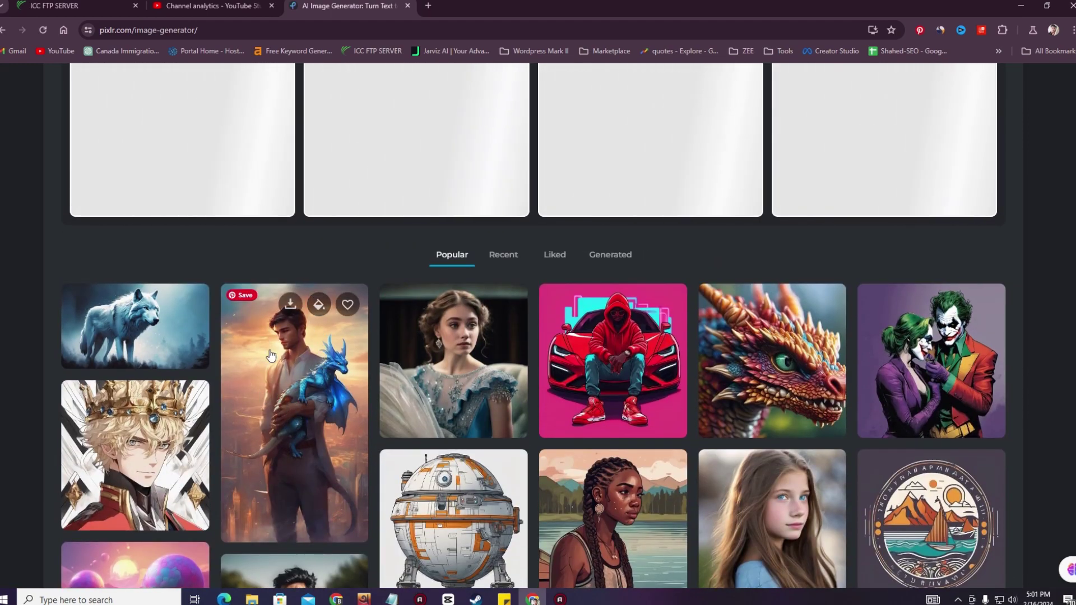
scroll(595, 381, "up", 4)
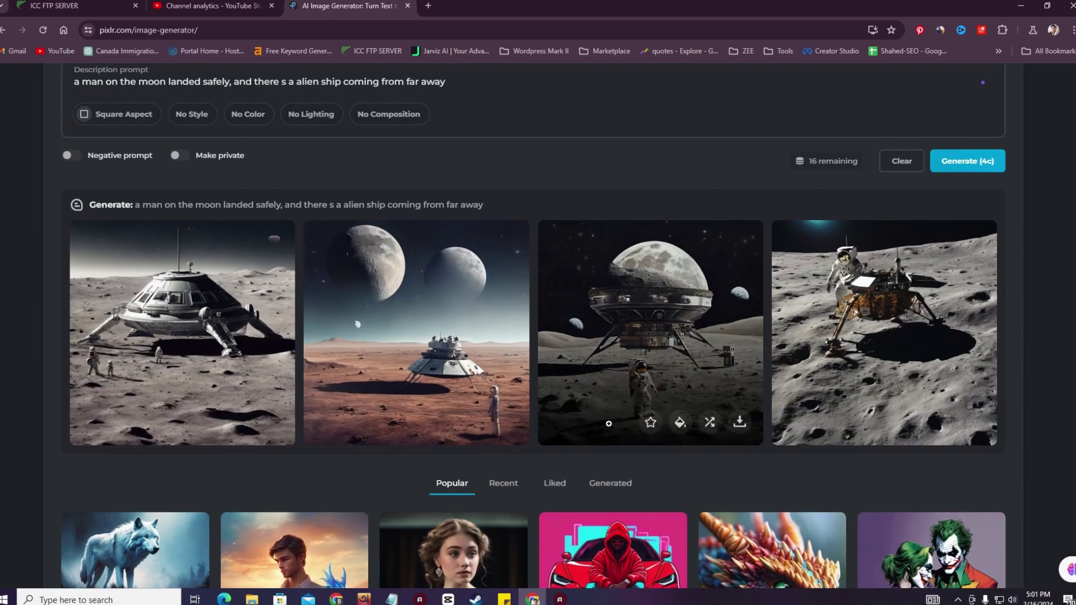
scroll(584, 438, "up", 2)
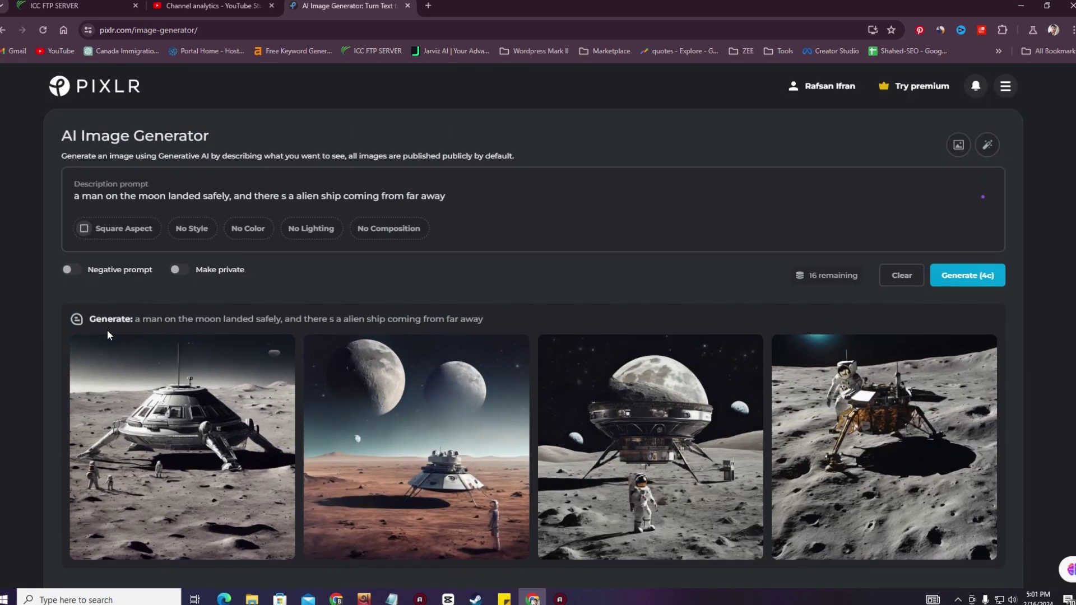
scroll(159, 350, "down", 1)
scroll(224, 392, "up", 1)
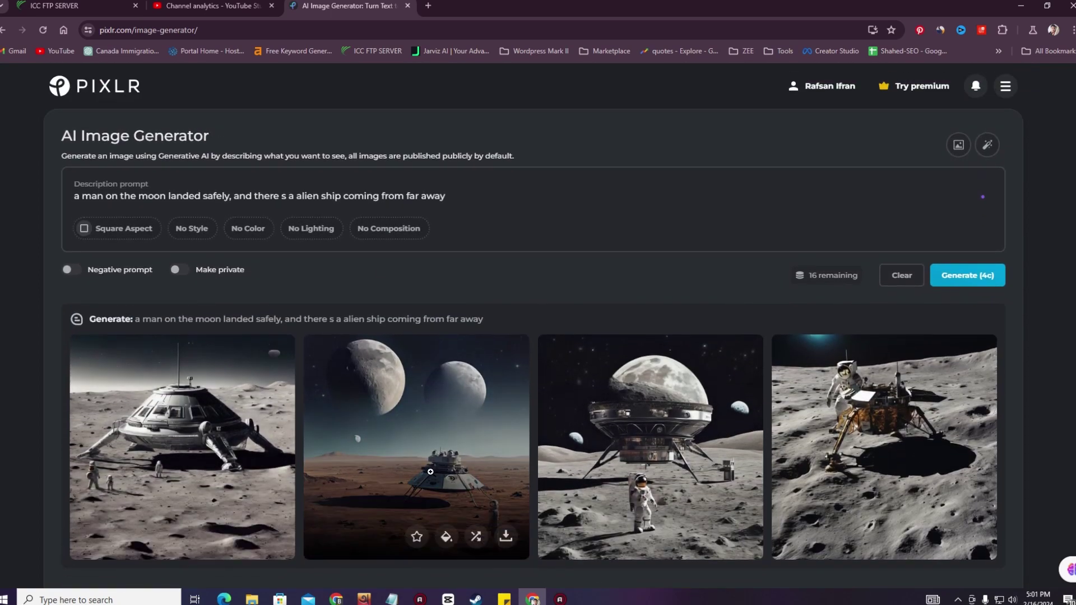
scroll(440, 417, "down", 1)
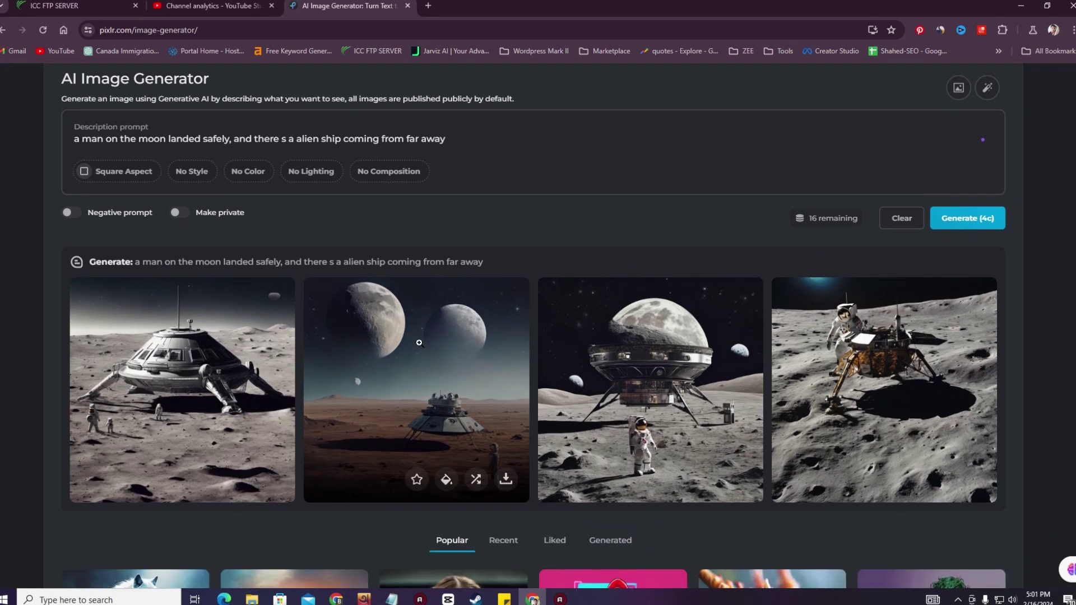
Preview the second moon image full size, then return to the generator
left_click(417, 376)
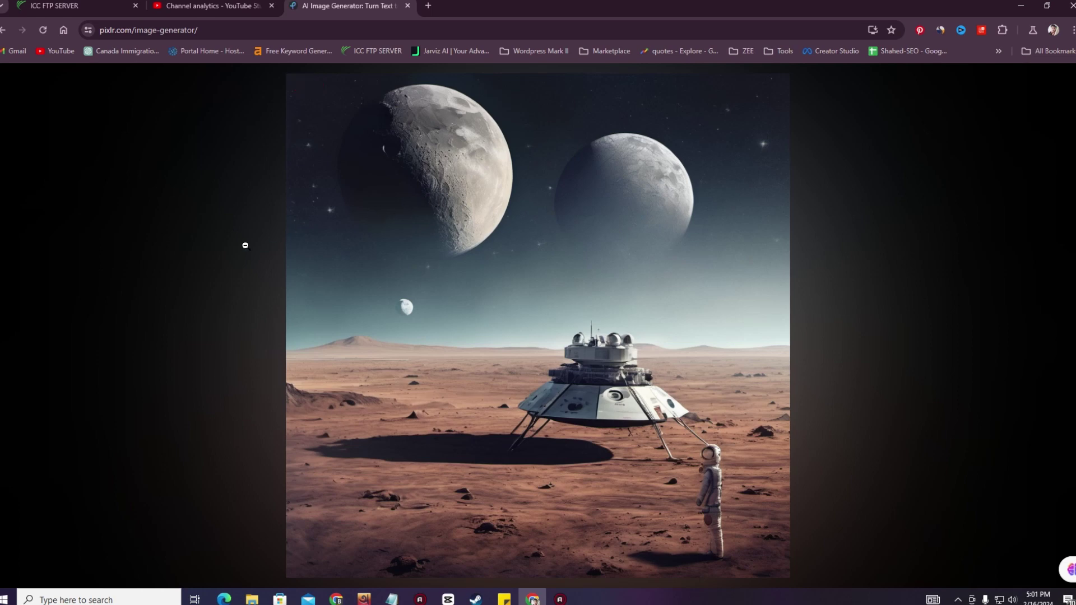
left_click(3, 29)
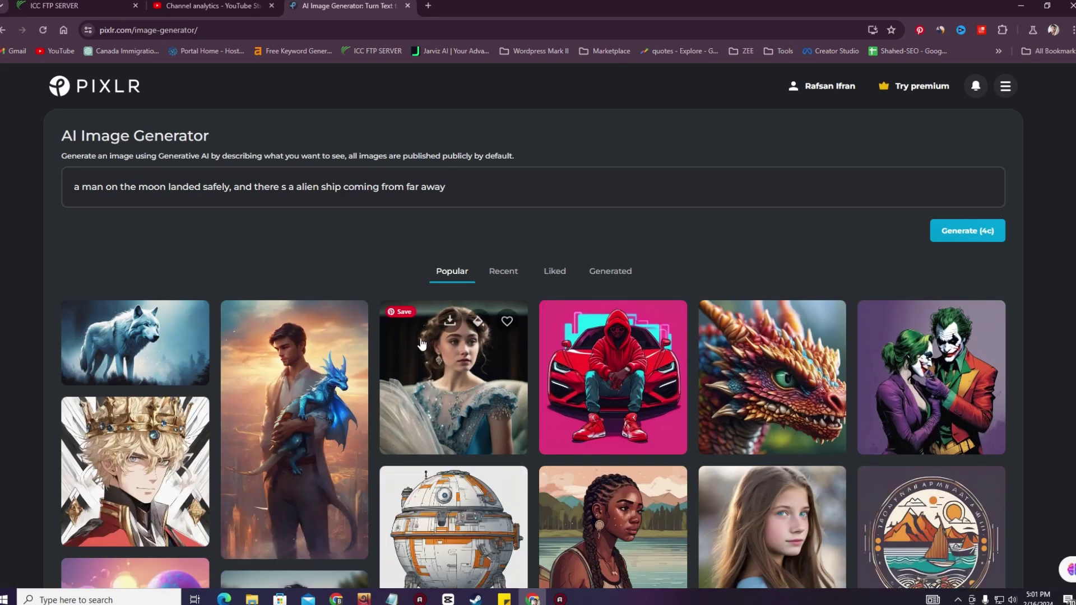
Expand the prompt options and set the image style to Digital Art
scroll(366, 394, "down", 1)
scroll(998, 284, "up", 1)
left_click(973, 194)
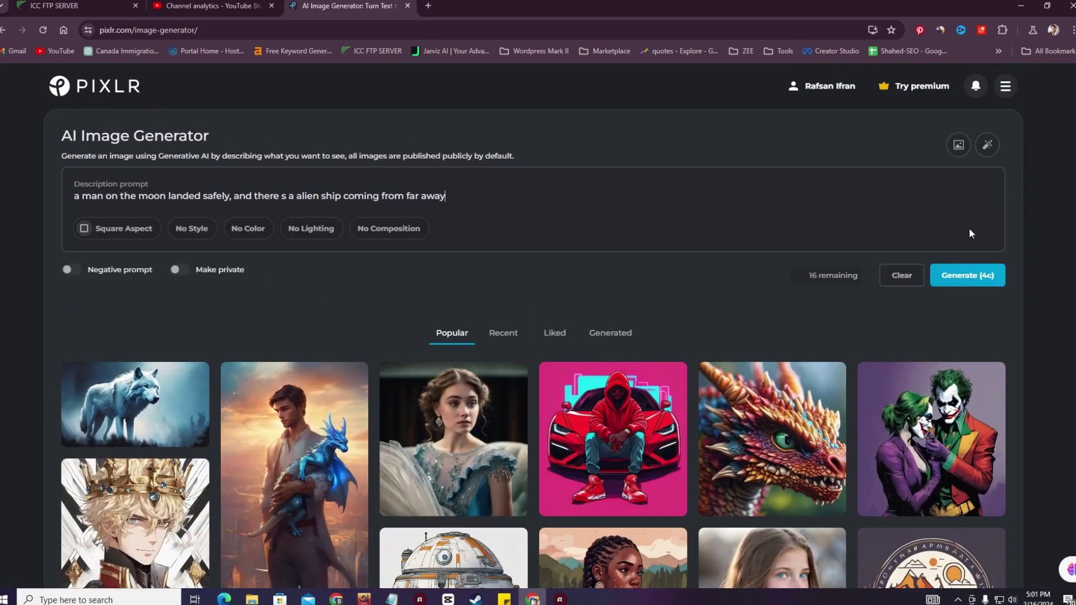
left_click(389, 229)
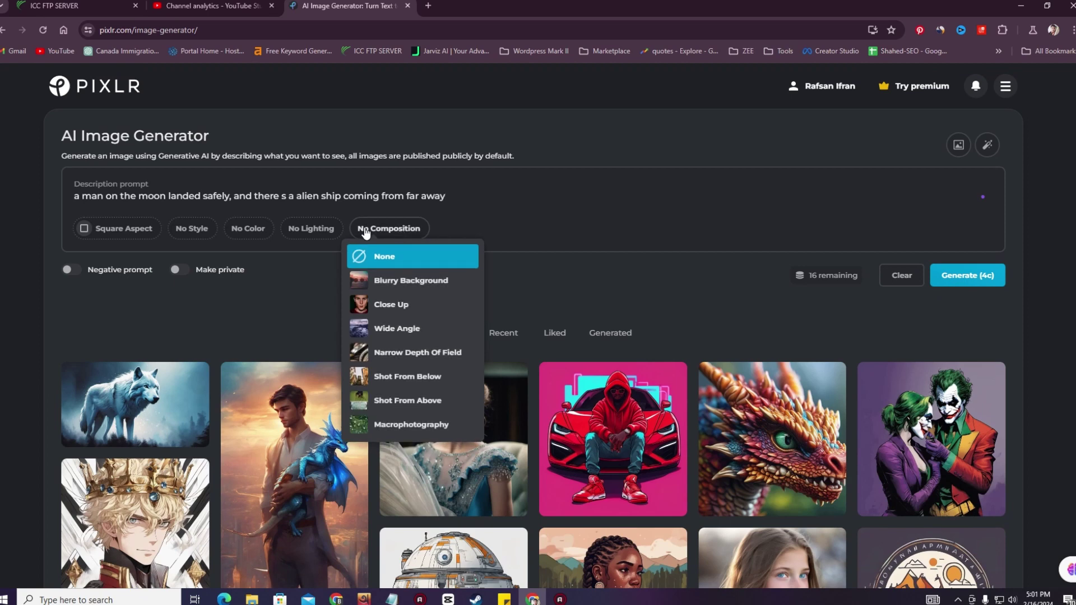
left_click(84, 230)
left_click(187, 231)
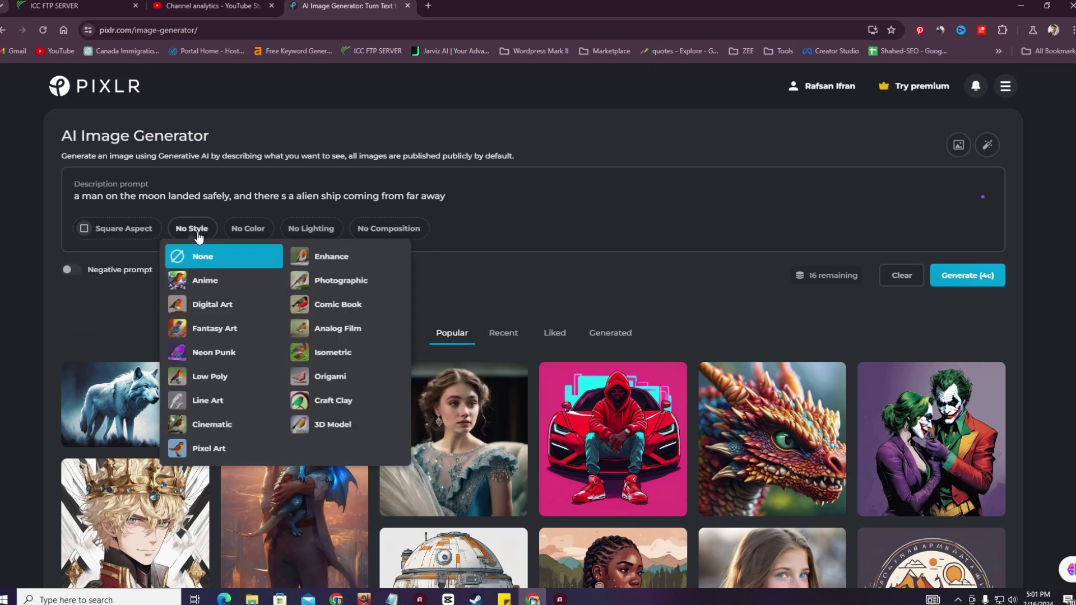
left_click(216, 307)
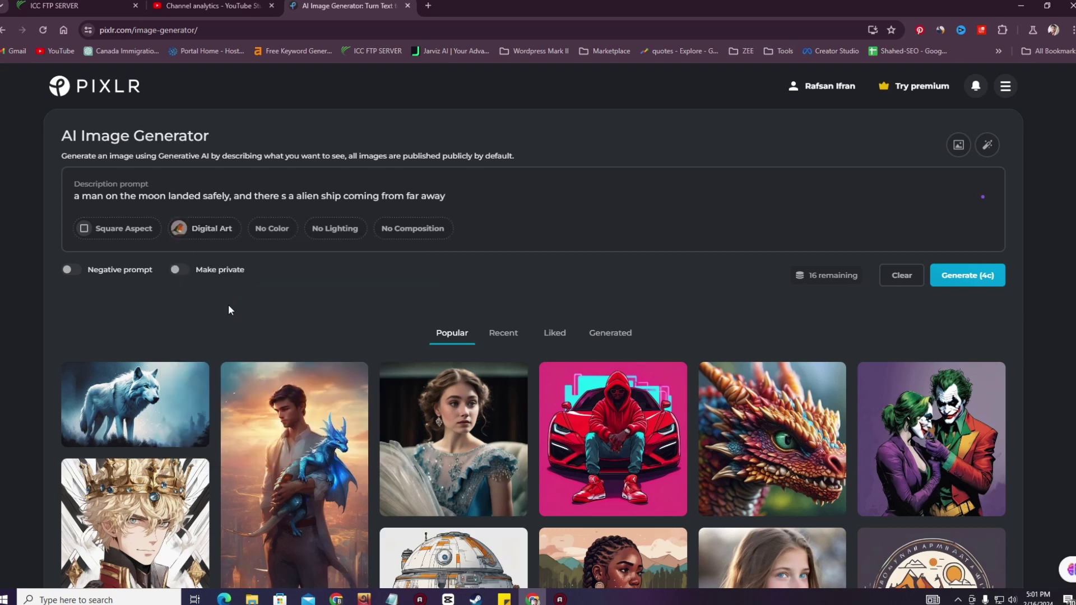
Apply Cool Tone colour and Studio lighting, leaving No Composition selected
left_click(272, 229)
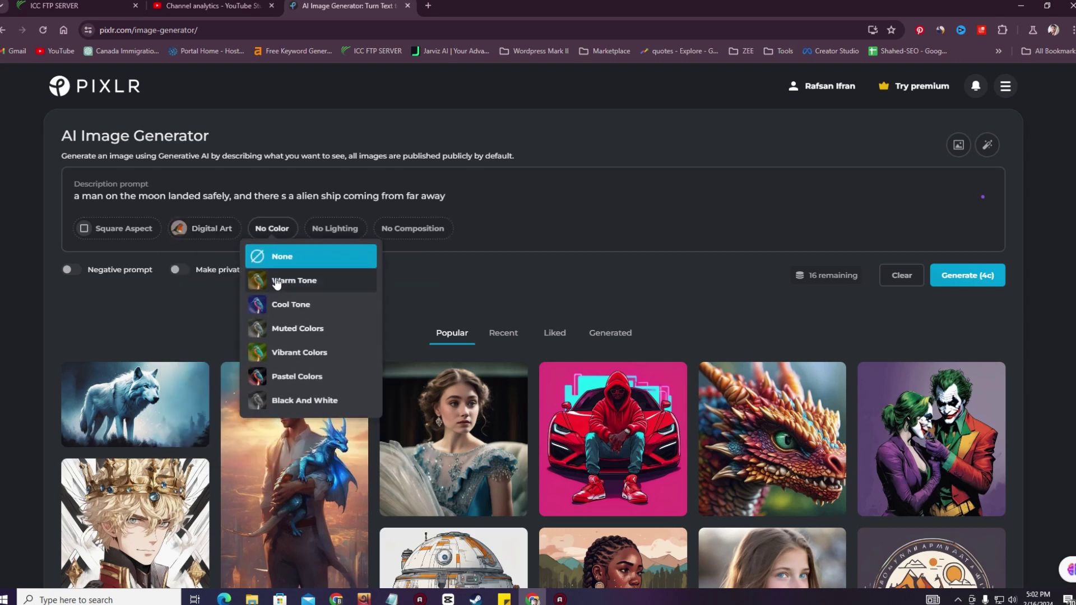
left_click(294, 307)
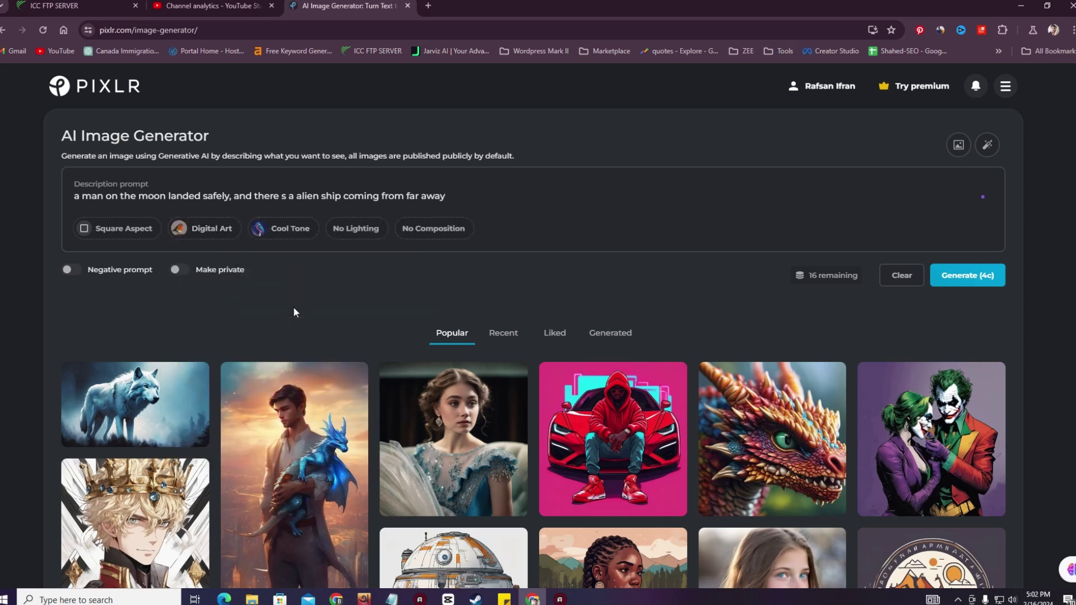
left_click(355, 229)
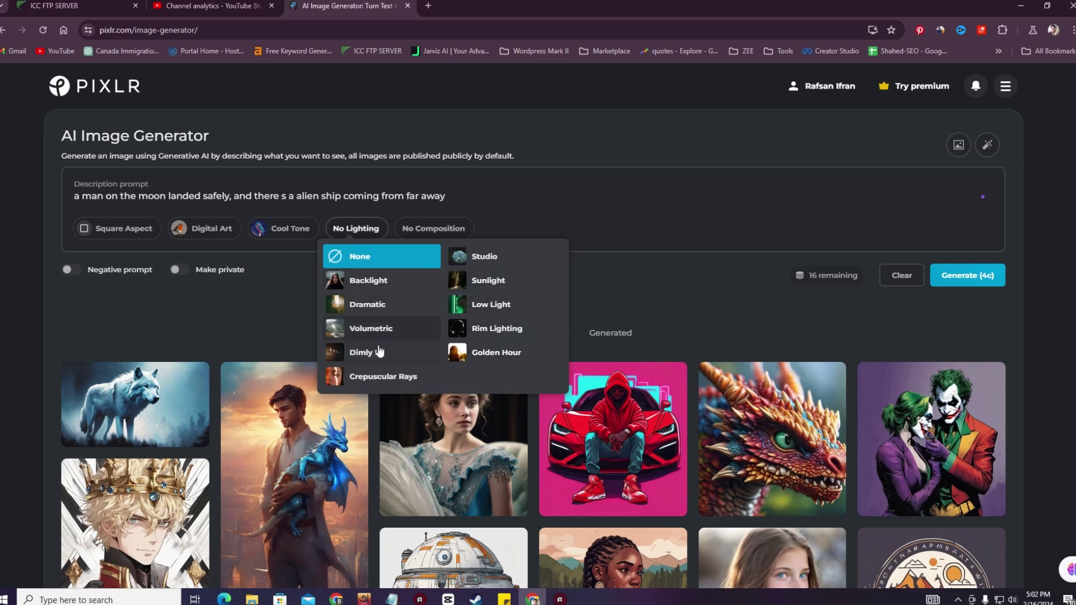
left_click(494, 256)
left_click(377, 237)
left_click(429, 228)
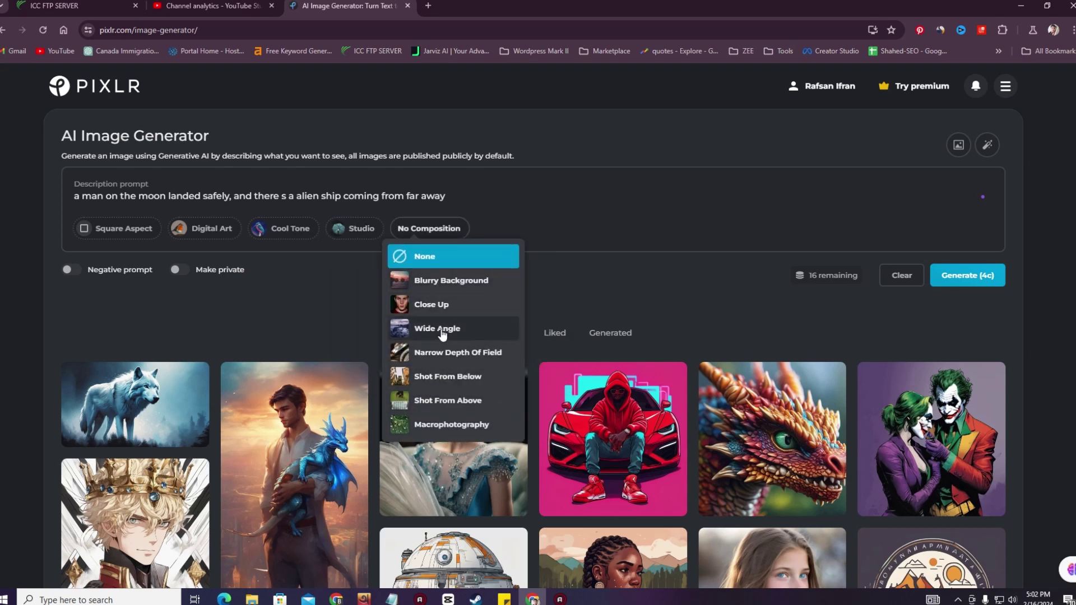
left_click(644, 300)
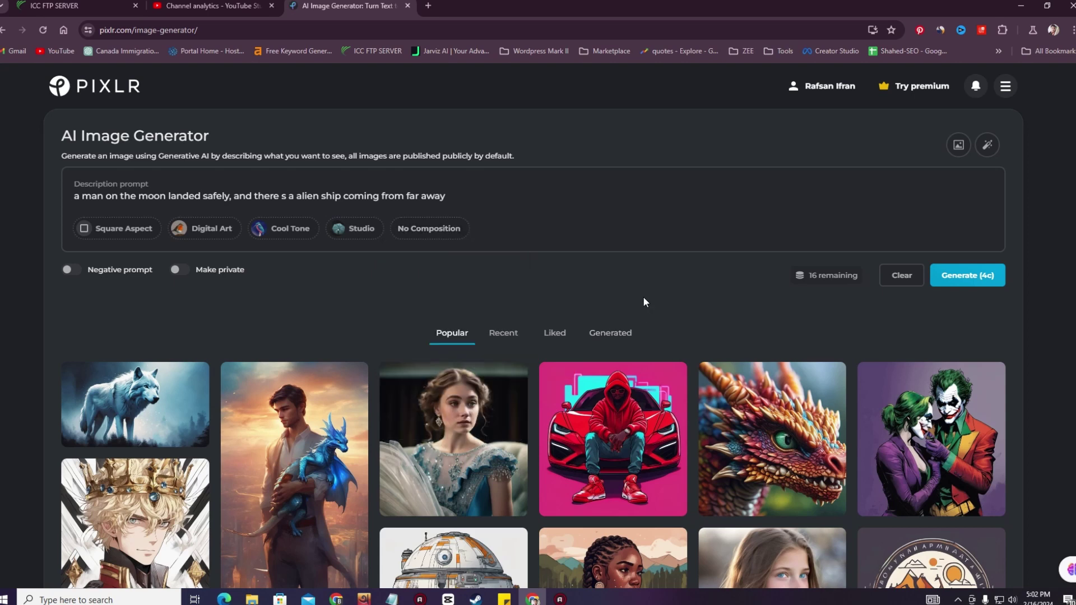
left_click(119, 229)
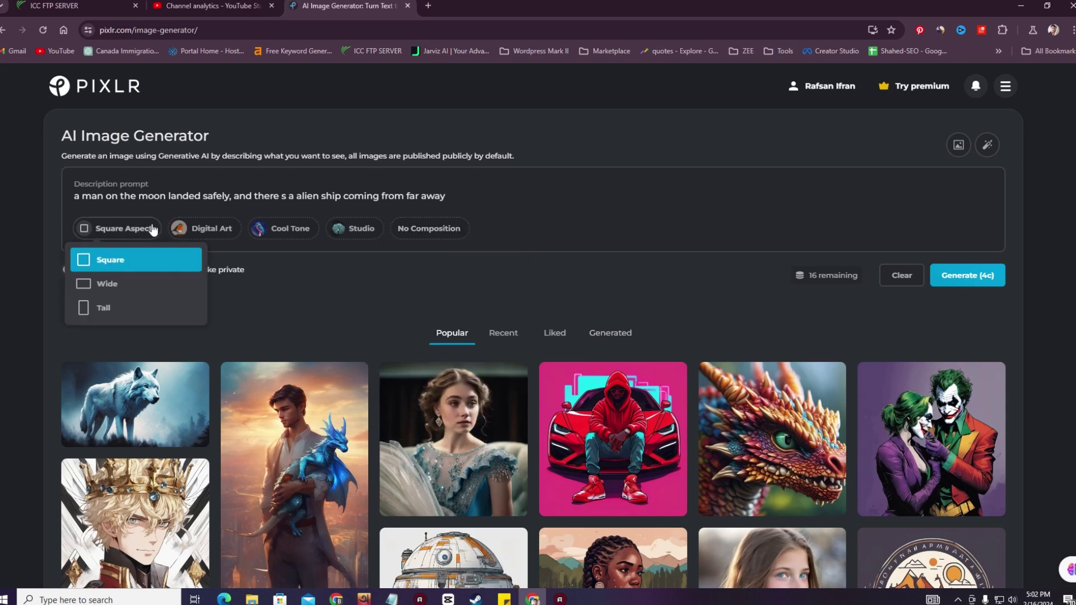
Change the aspect from Square to Tall Aspect
left_click(107, 308)
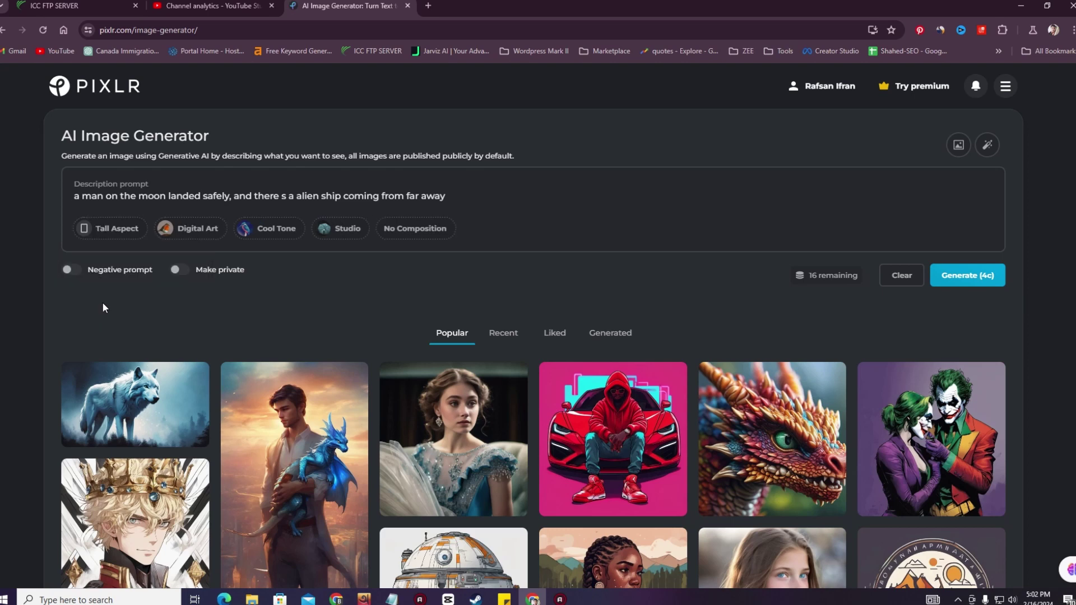
left_click(105, 228)
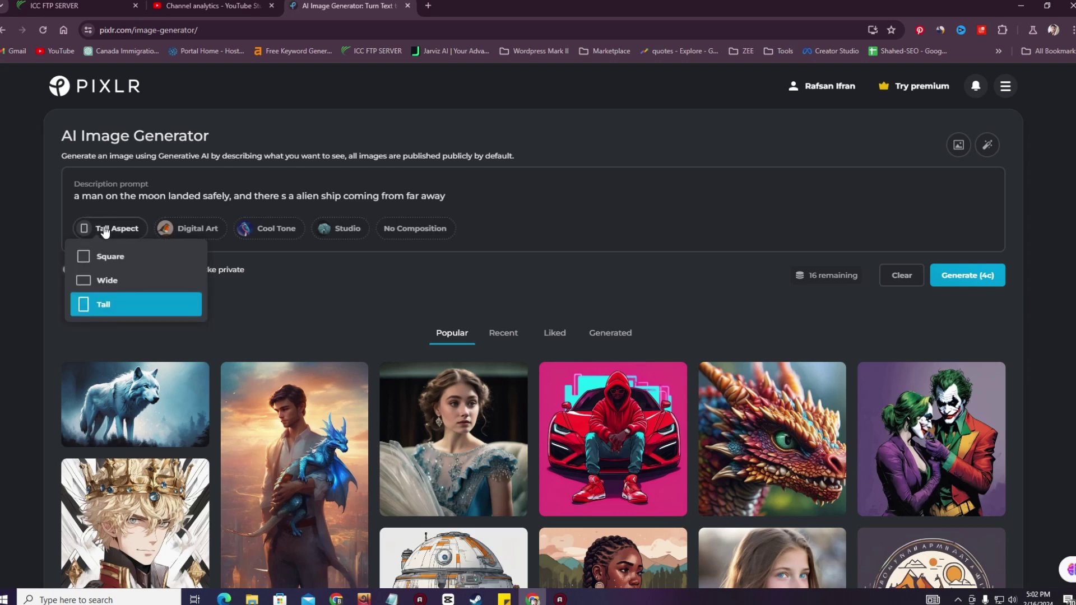
left_click(105, 229)
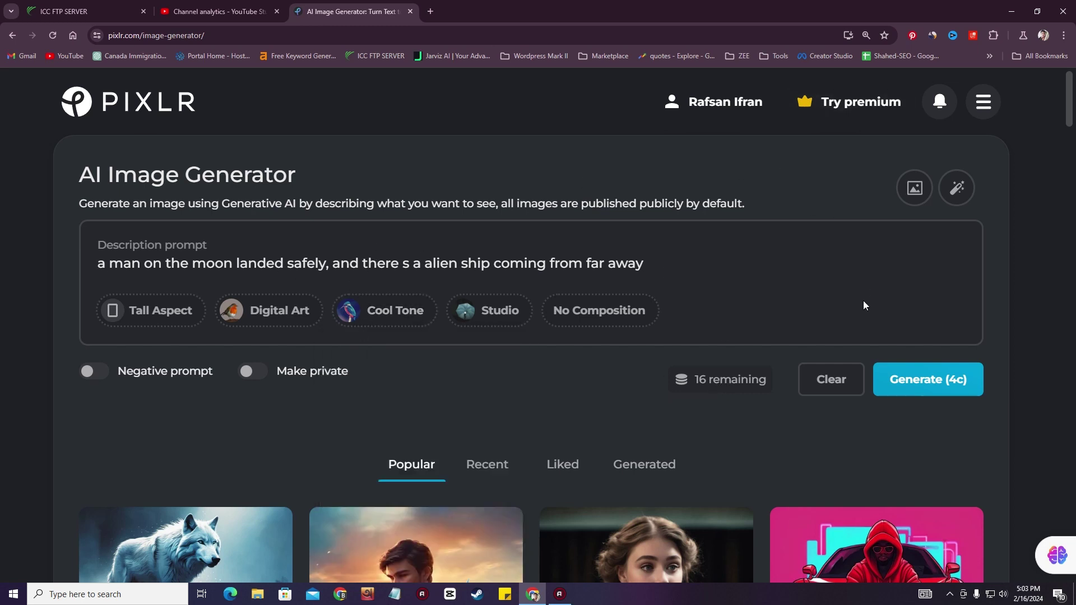
Start generating the four tall Digital Art moon images and reset the page zoom
left_click(953, 386)
scroll(906, 378, "down", 2)
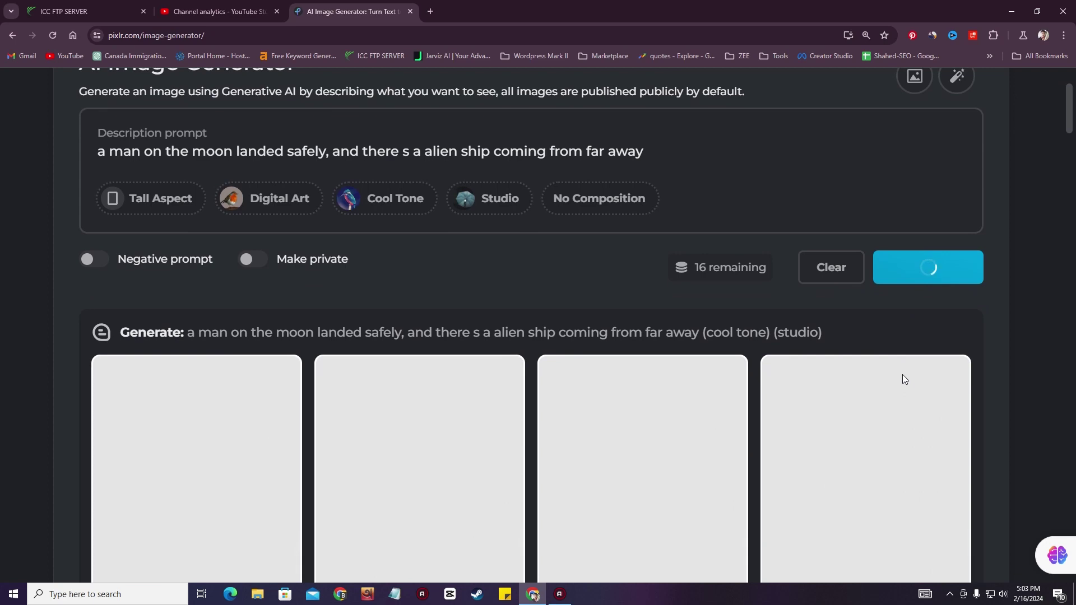
scroll(906, 378, "down", 2)
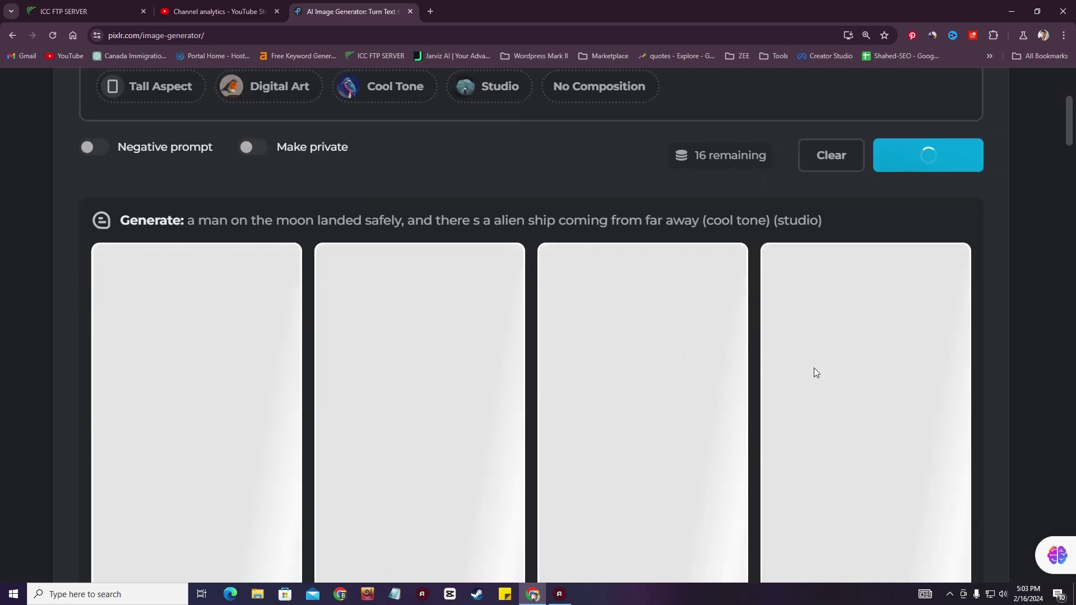
key("ctrl+minus")
key("ctrl+minus")
key("ctrl+minus")
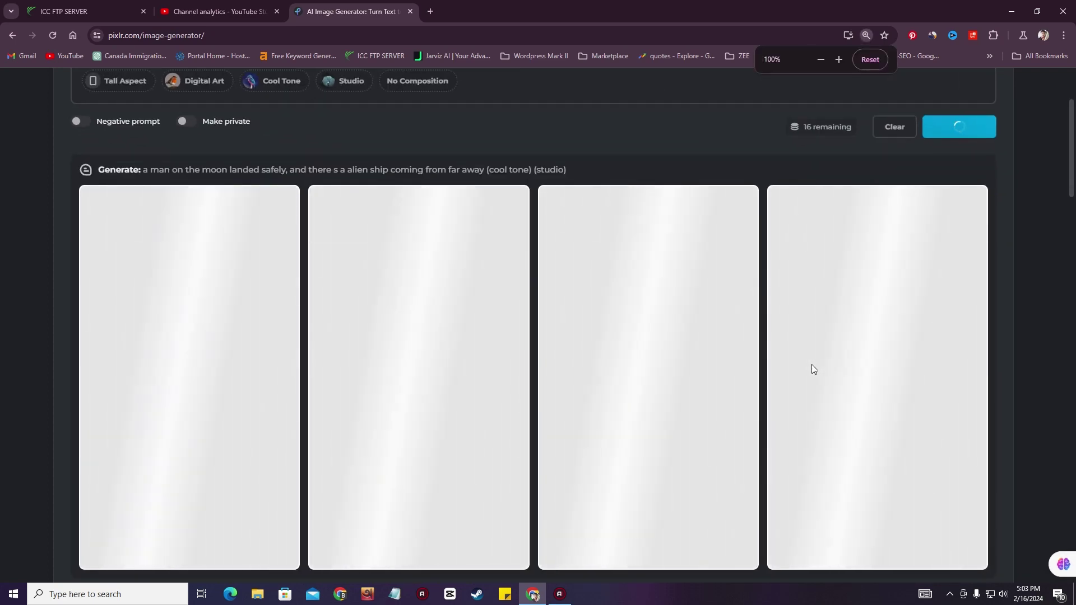
scroll(814, 369, "up", 1)
Review the Tall aspect and Digital Art style choices while the images load
left_click(136, 144)
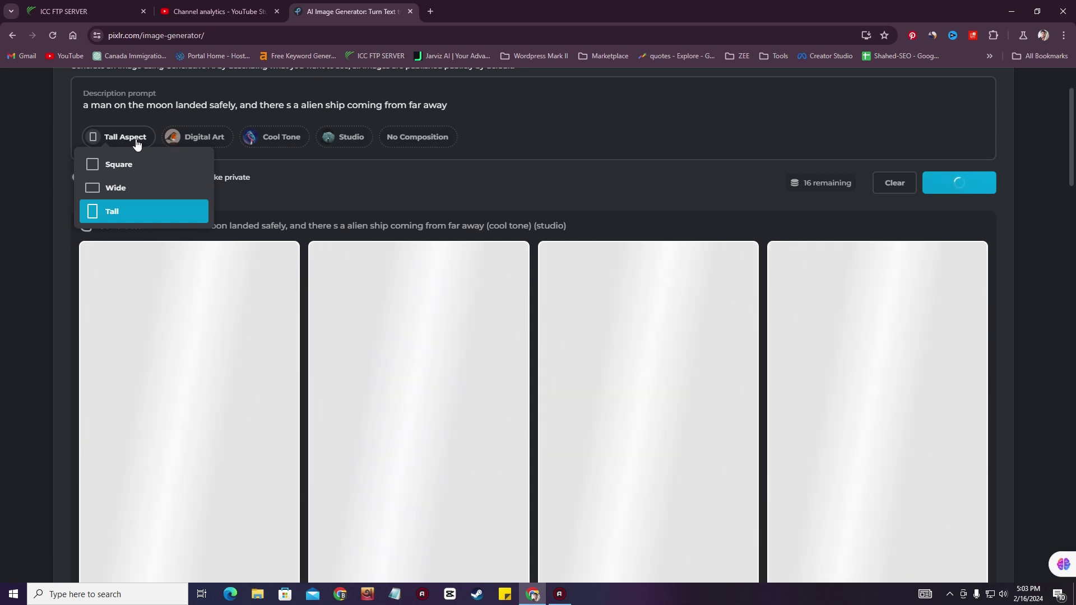
left_click(211, 147)
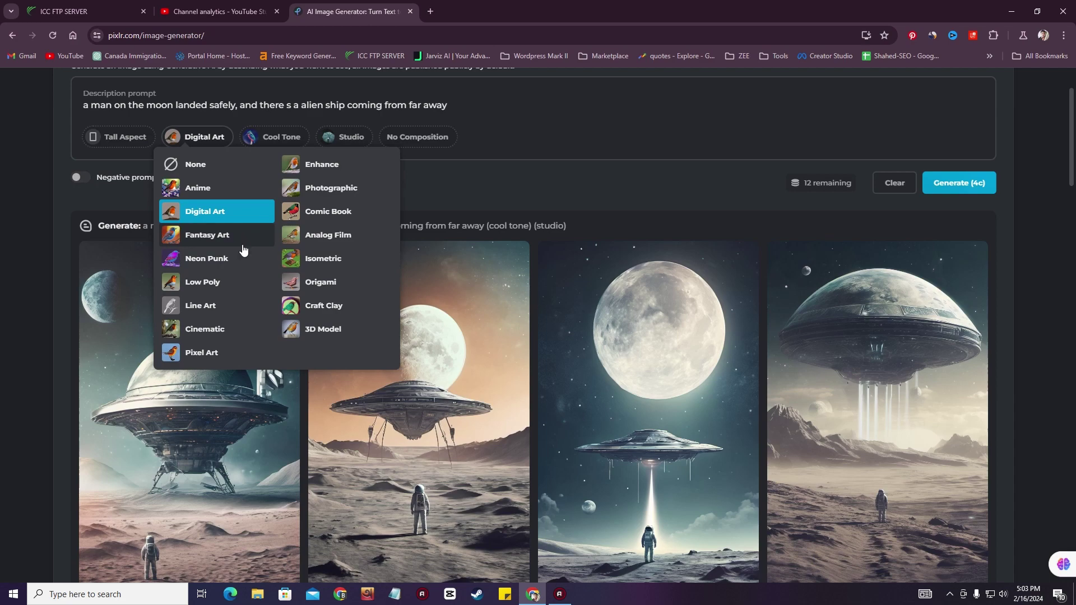
left_click(449, 210)
scroll(467, 245, "down", 1)
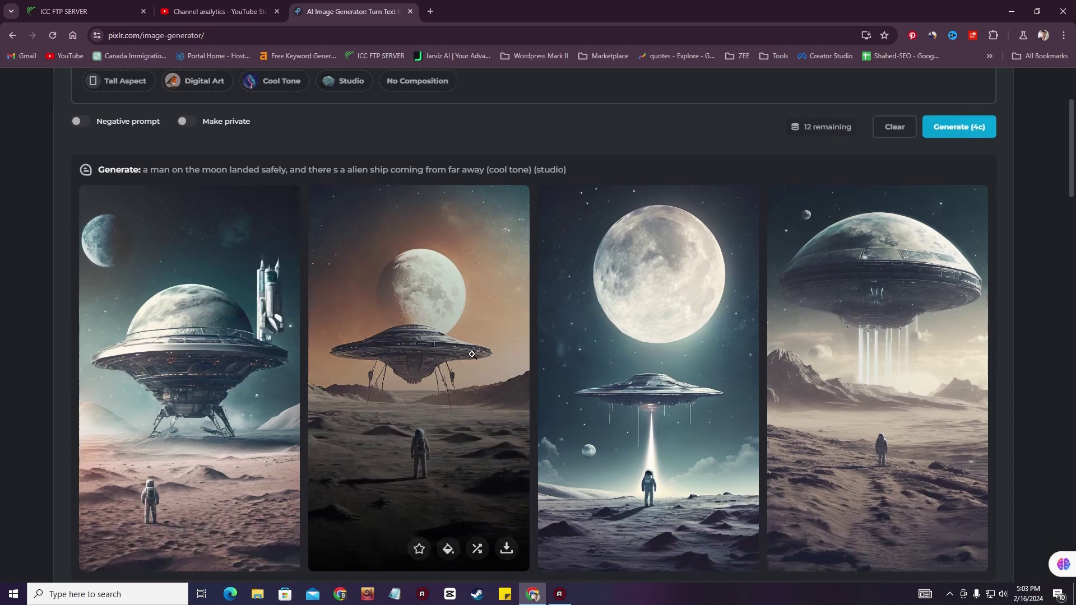
Save the enlarged third image, the moon-and-beam spaceship, to Pictures as download
left_click(644, 364)
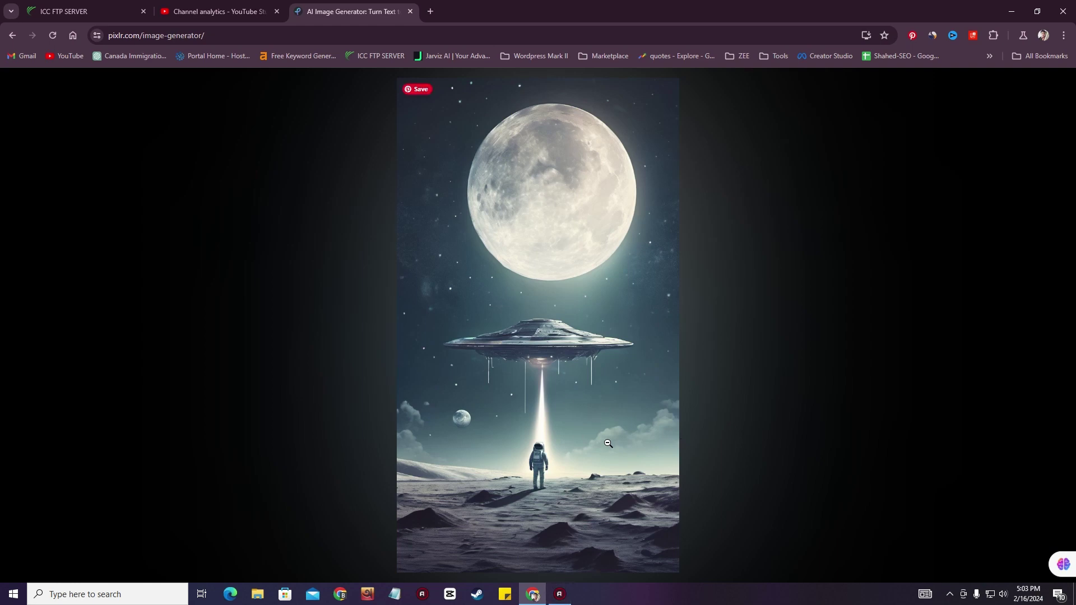
right_click(516, 223)
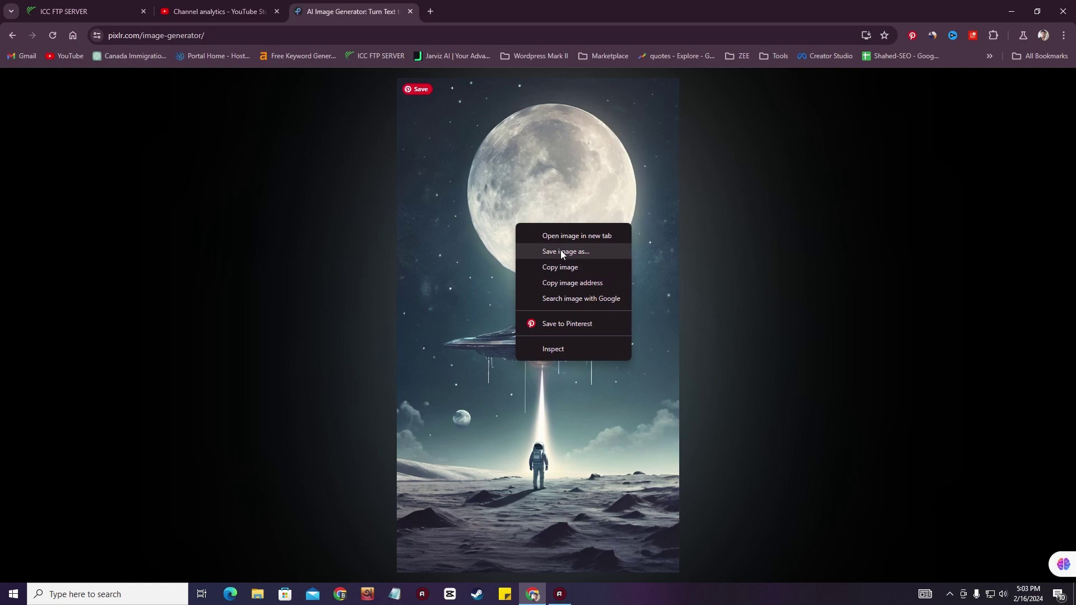
left_click(579, 252)
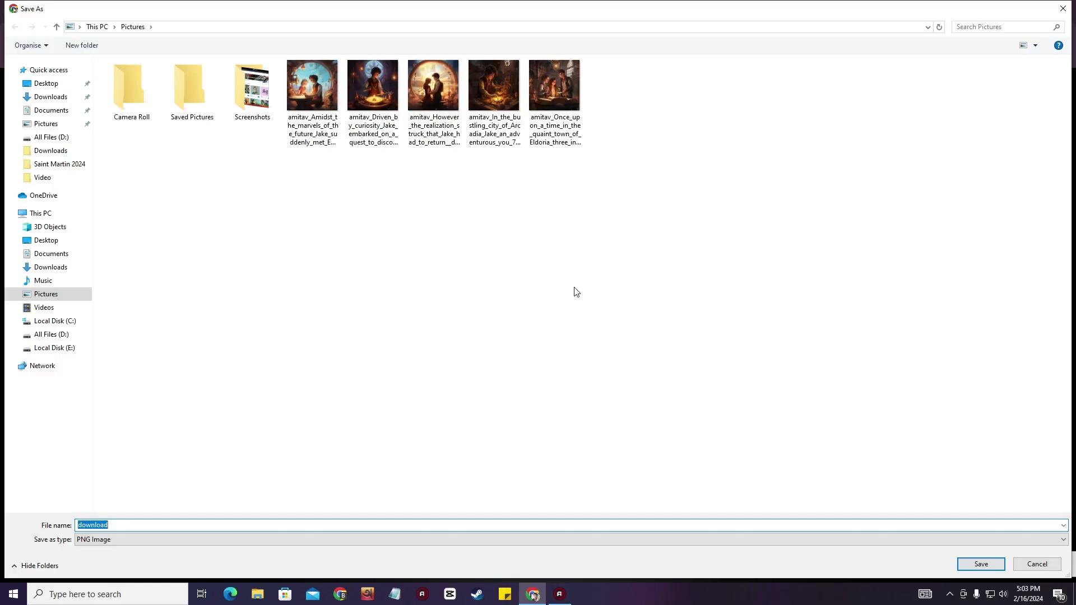
left_click(981, 564)
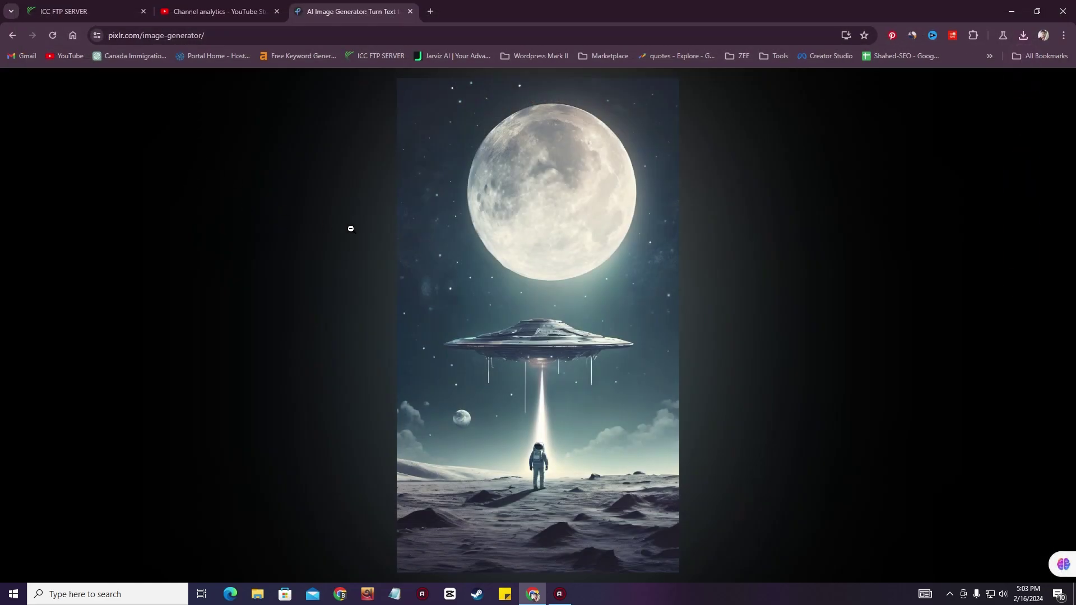
Close the full-size view and return to the four moon results
left_click(330, 255)
scroll(813, 364, "down", 2)
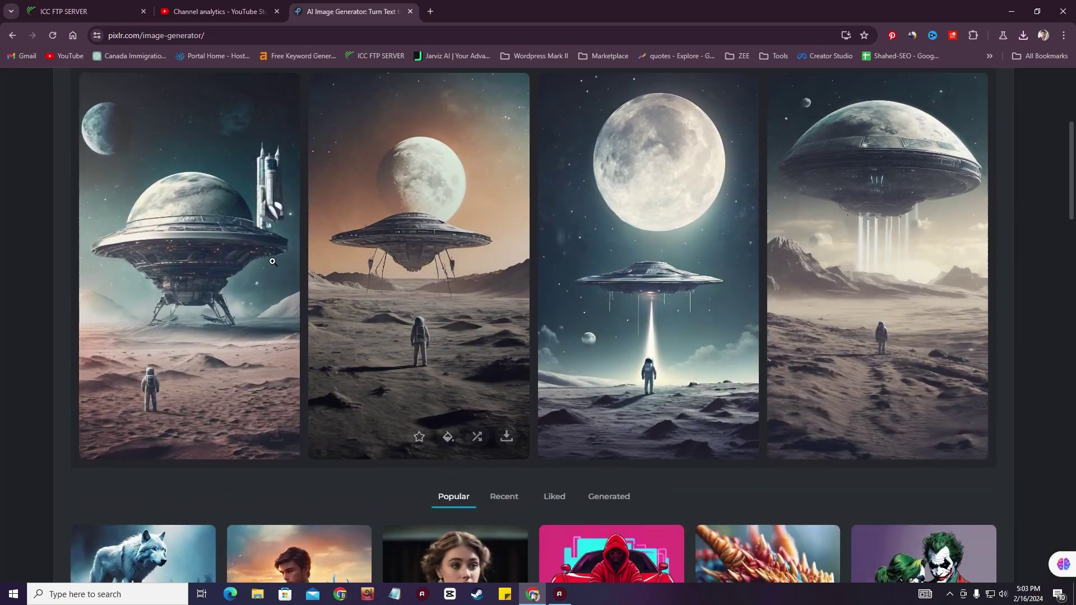
scroll(192, 257, "up", 3)
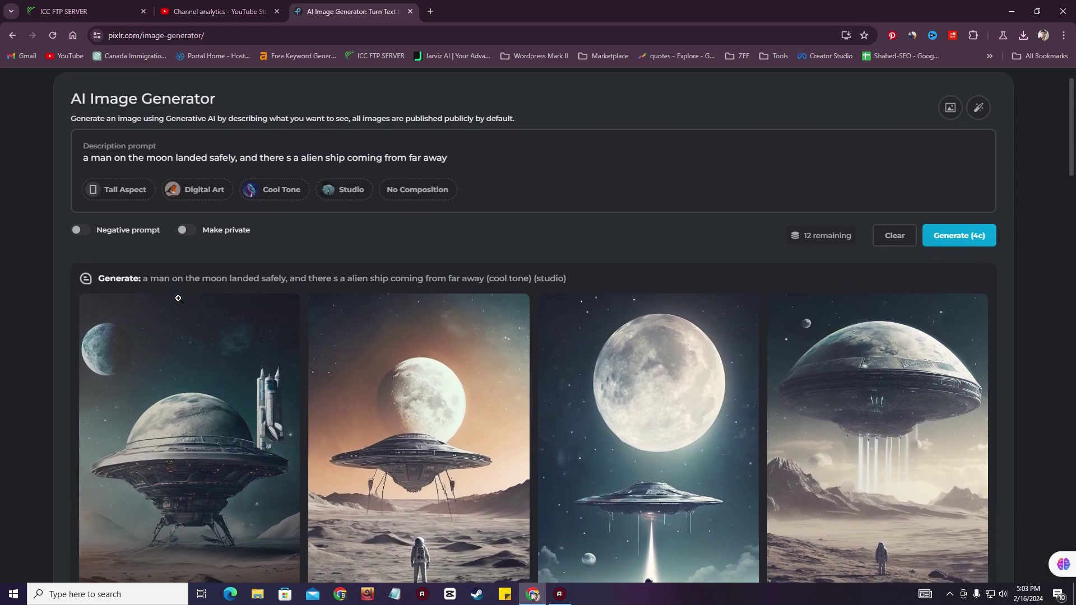
scroll(810, 178, "down", 2)
scroll(810, 177, "up", 2)
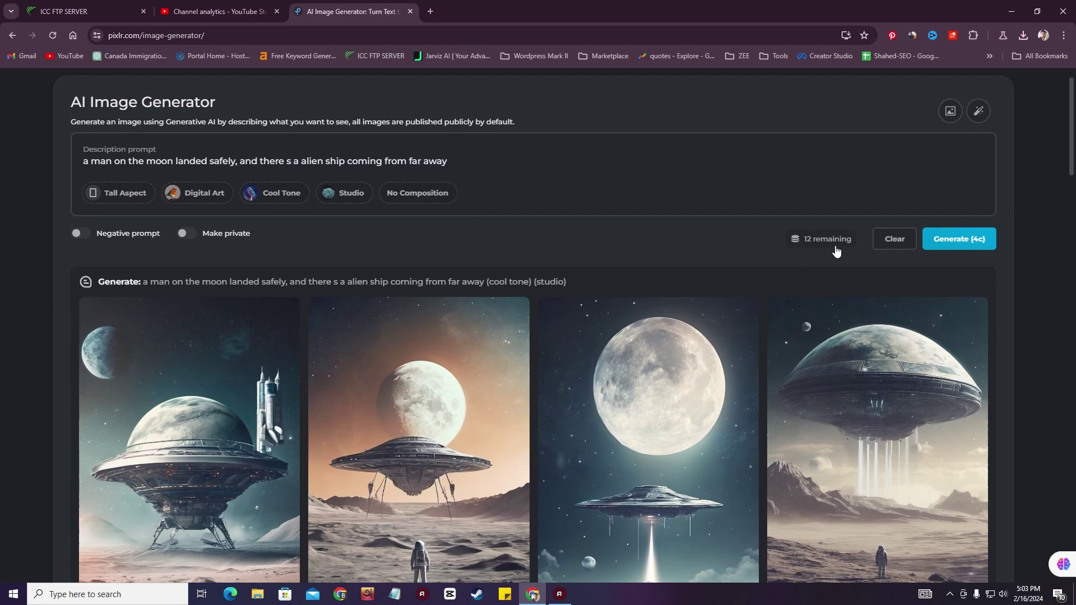
scroll(867, 255, "down", 1)
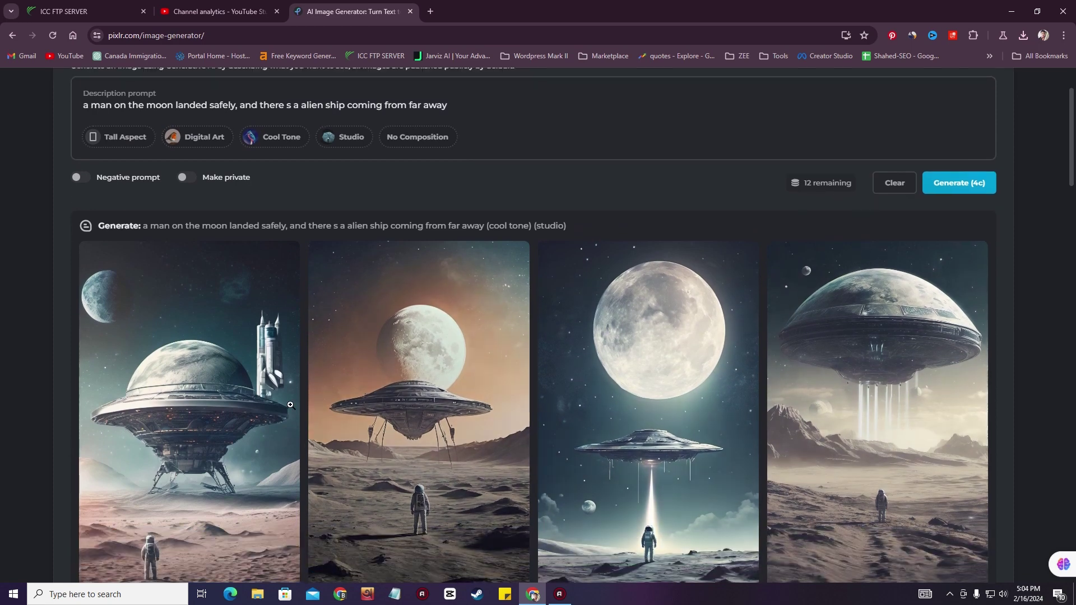
Save the first result, the domed spaceship beside a rocket, to Pictures as download (1)
left_click(173, 422)
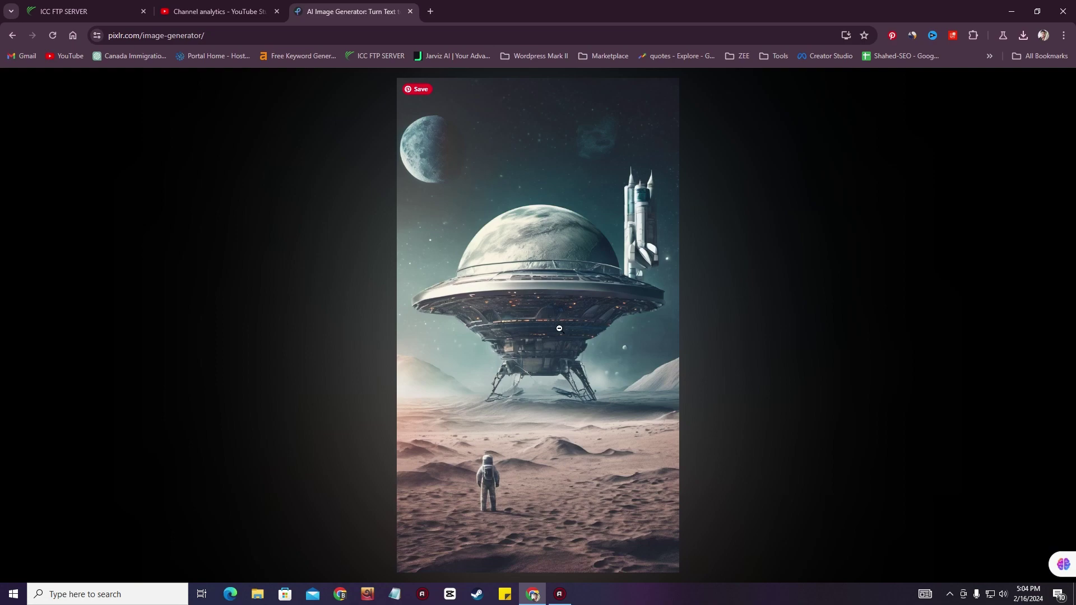
right_click(468, 243)
left_click(510, 271)
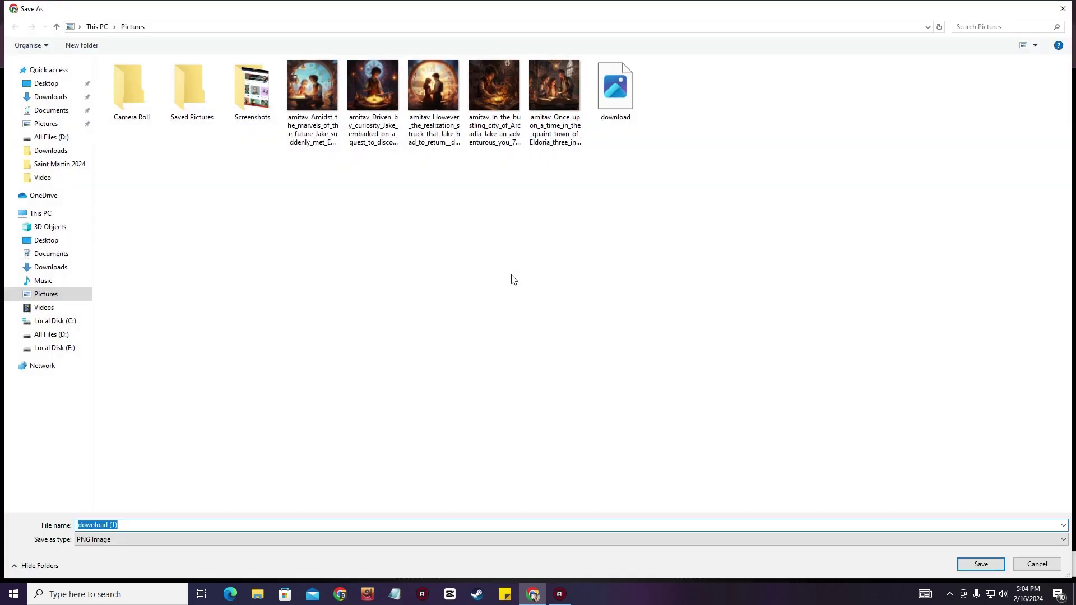
left_click(981, 565)
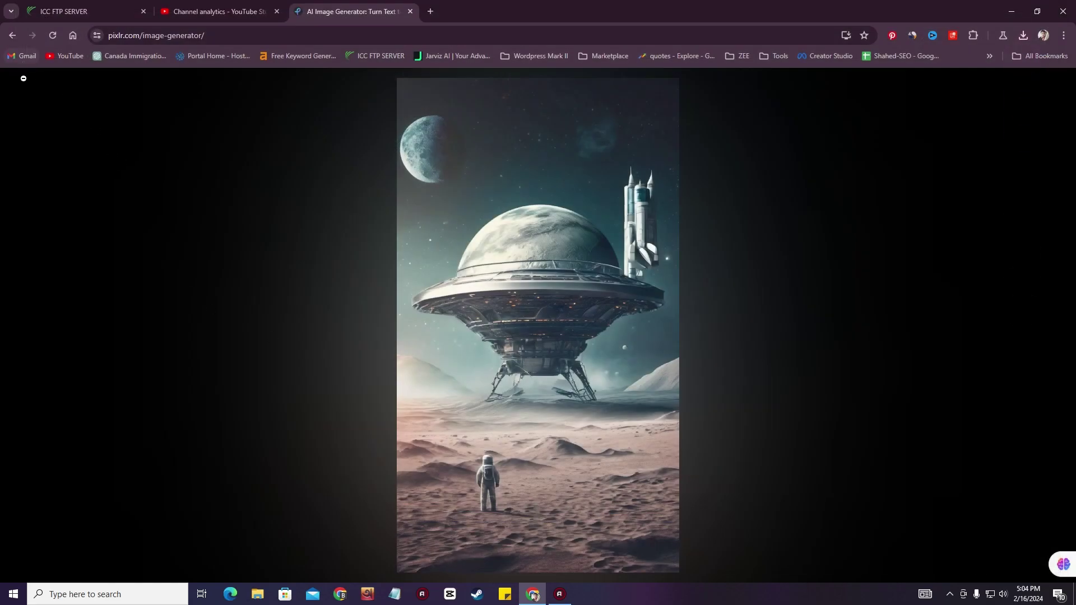
left_click(35, 140)
scroll(645, 392, "down", 2)
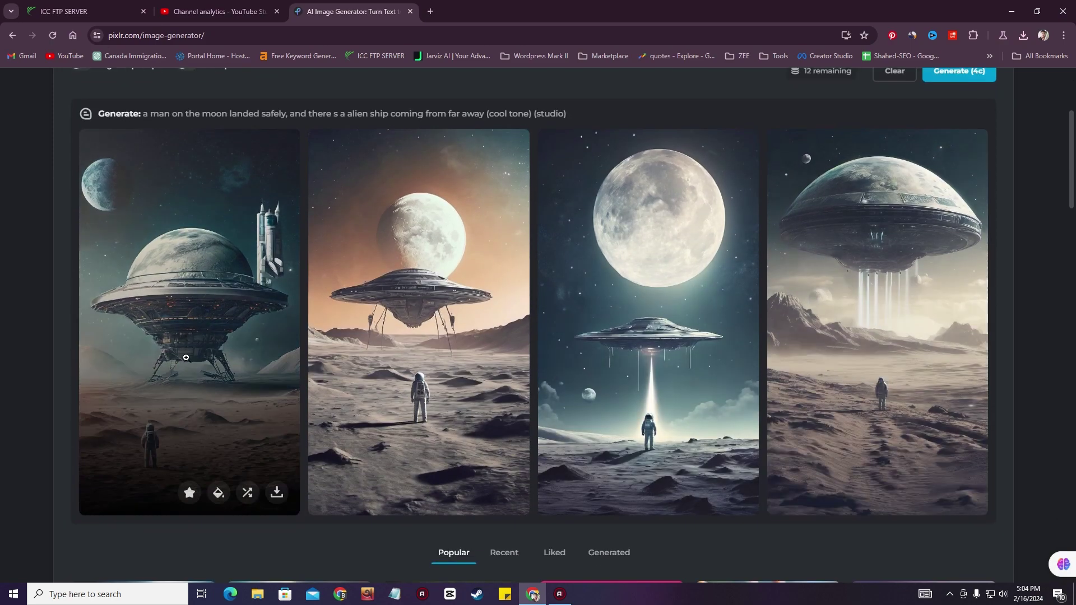
Save the same first image again as download (2) and return to the page top
left_click(186, 363)
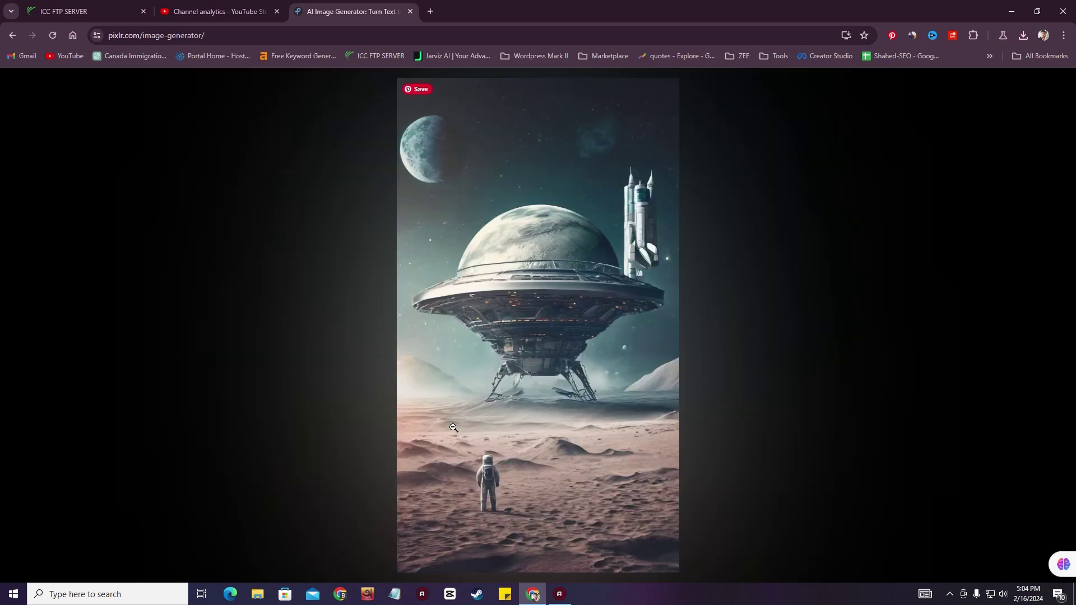
right_click(487, 221)
left_click(540, 249)
left_click(981, 564)
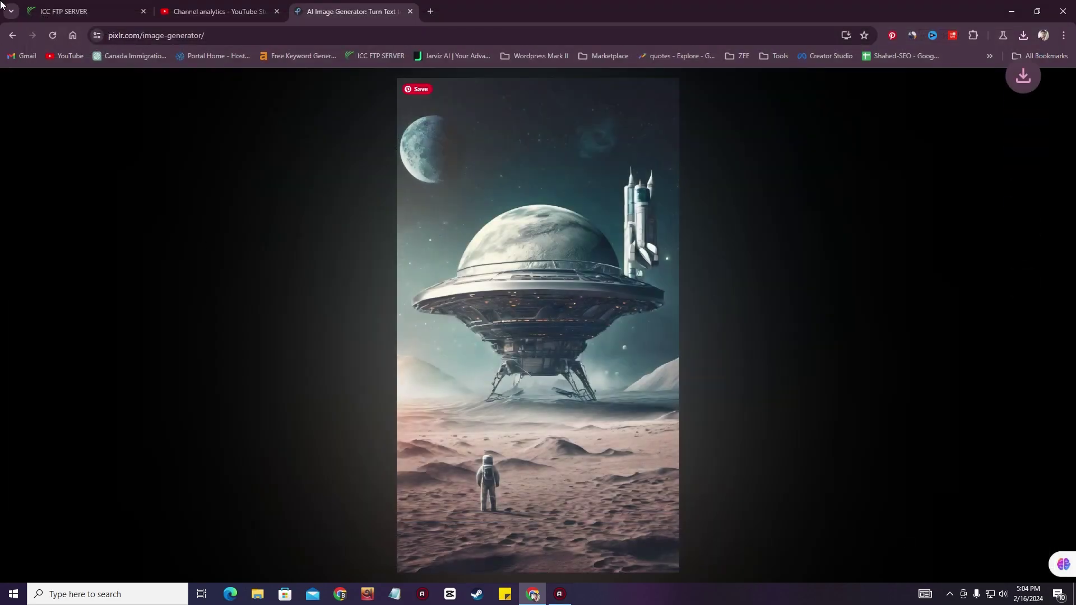
key("Escape")
scroll(596, 325, "up", 3)
scroll(595, 325, "up", 1)
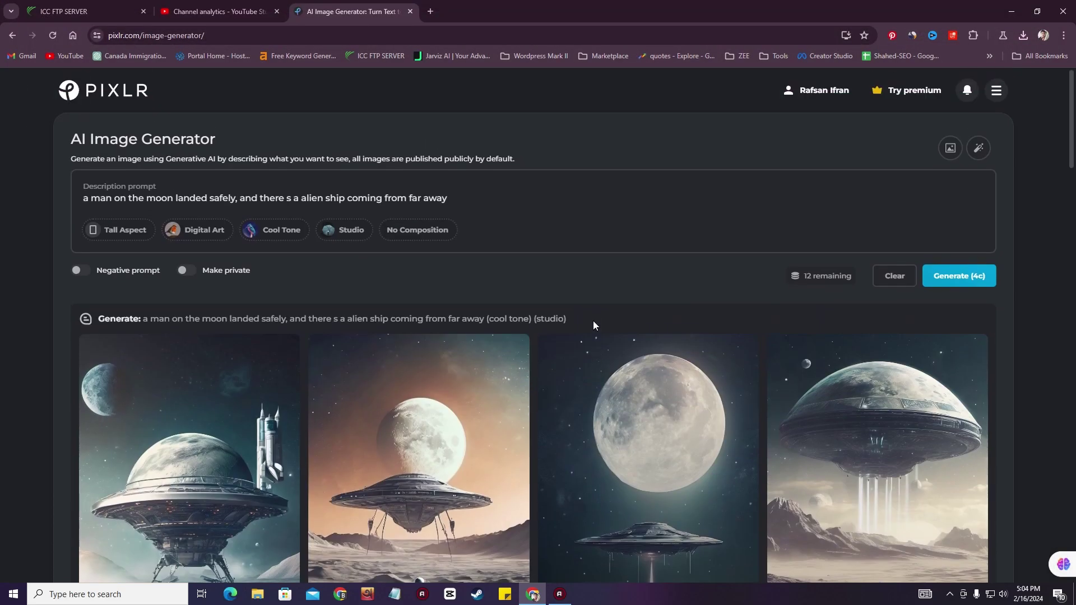
scroll(497, 305, "down", 3)
scroll(497, 305, "up", 1)
scroll(457, 197, "down", 4)
left_click(457, 198)
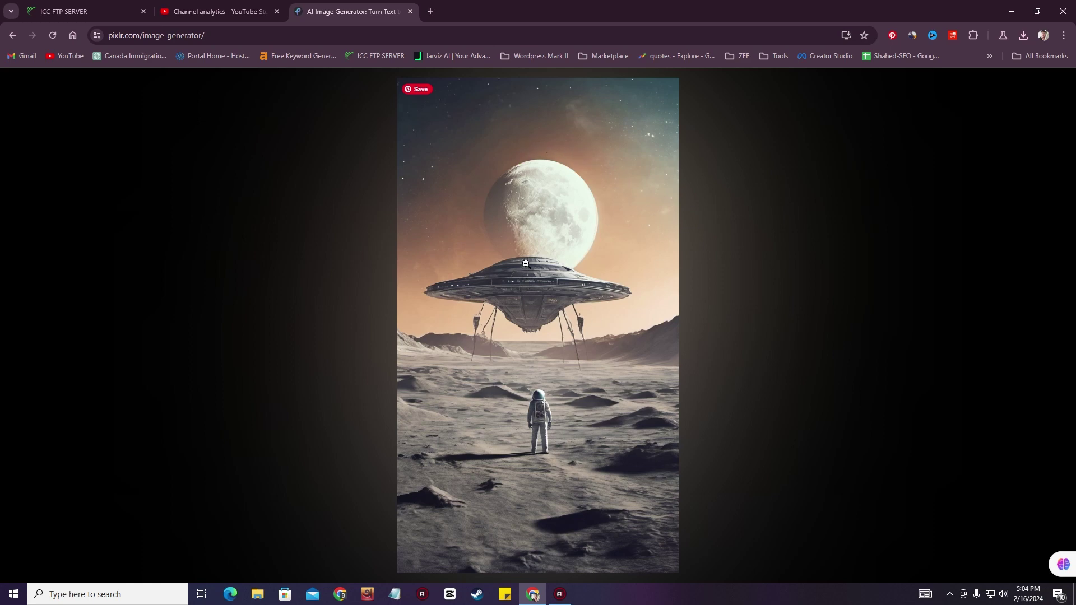
left_click(53, 133)
scroll(468, 365, "down", 12)
Scroll back to the top of the generator with the empty description prompt
scroll(469, 366, "down", 8)
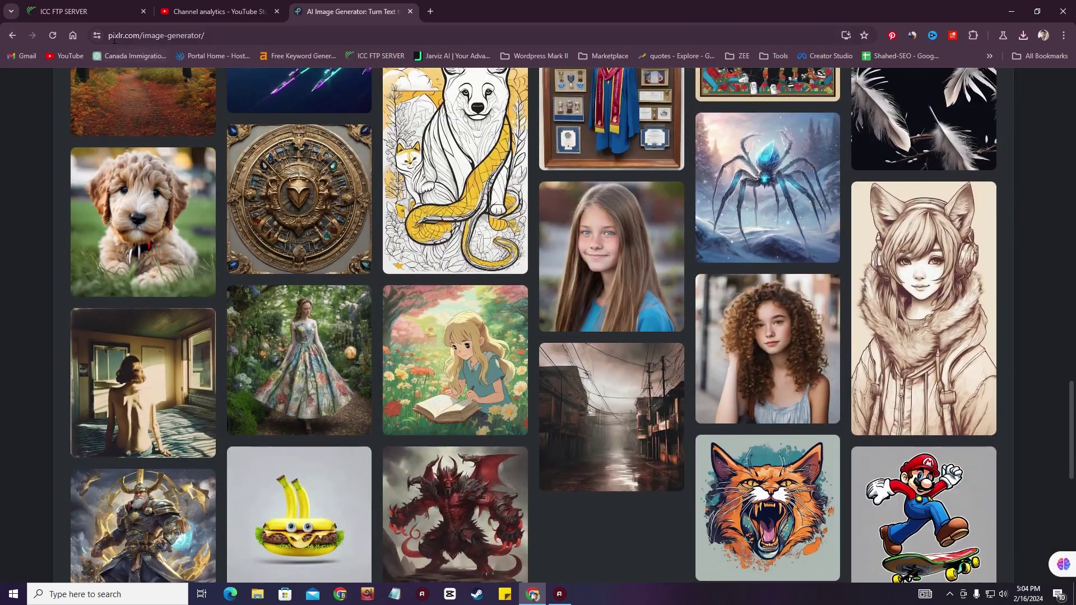
scroll(440, 252, "up", 20)
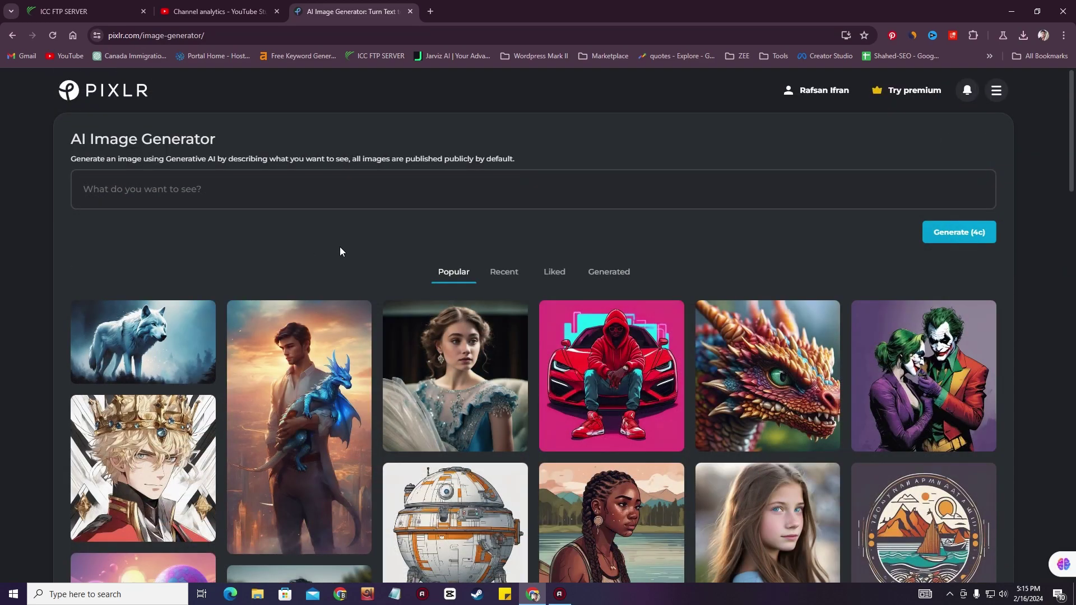
Enter the prompt 'a magical panda climbing to the mountain to find a ancient village'
left_click(305, 196)
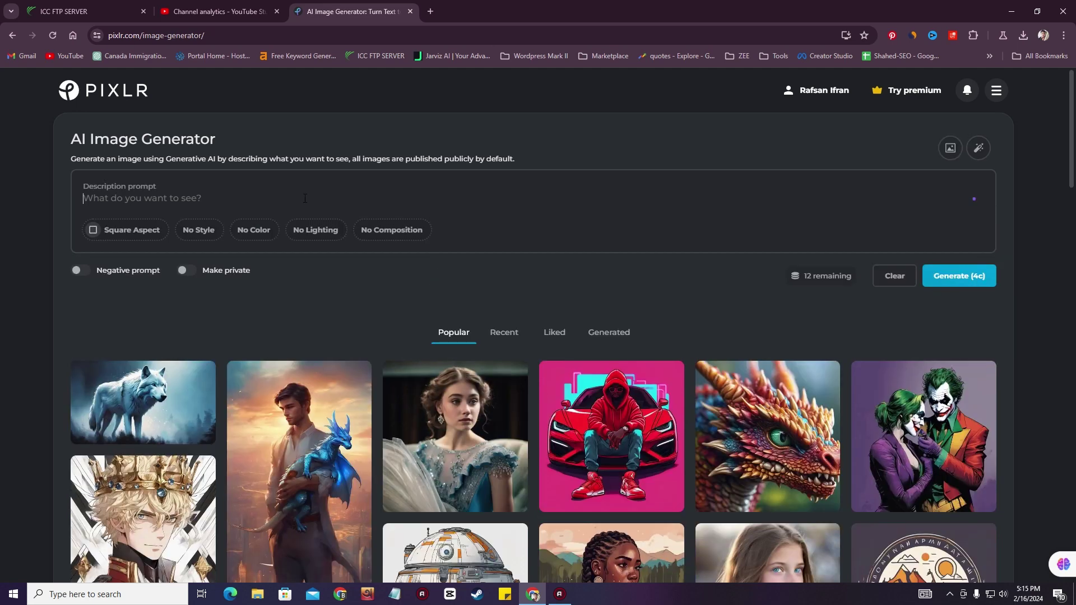
type("a")
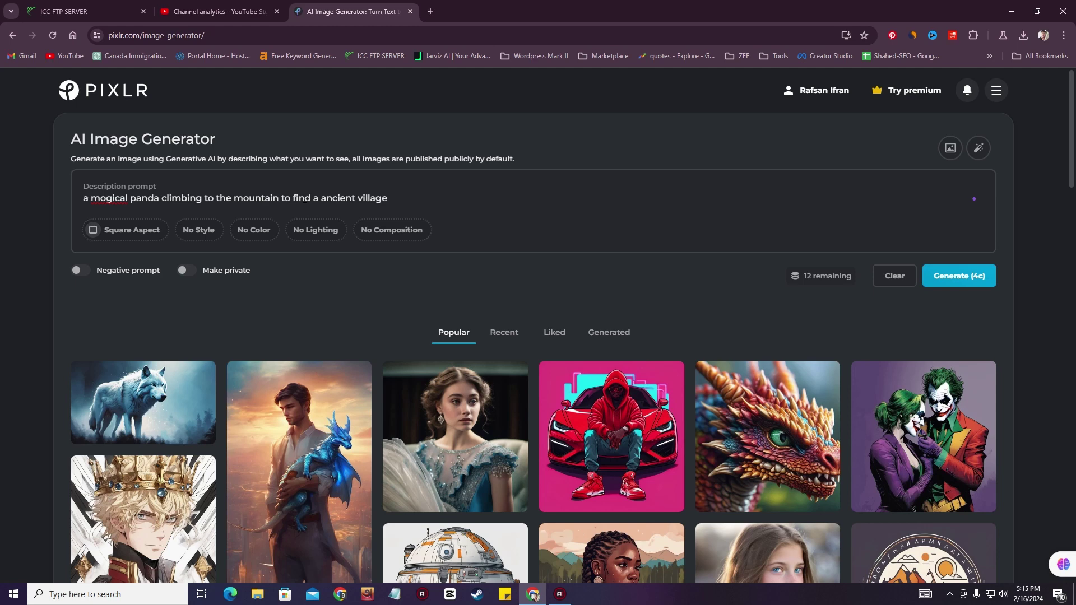
type("a")
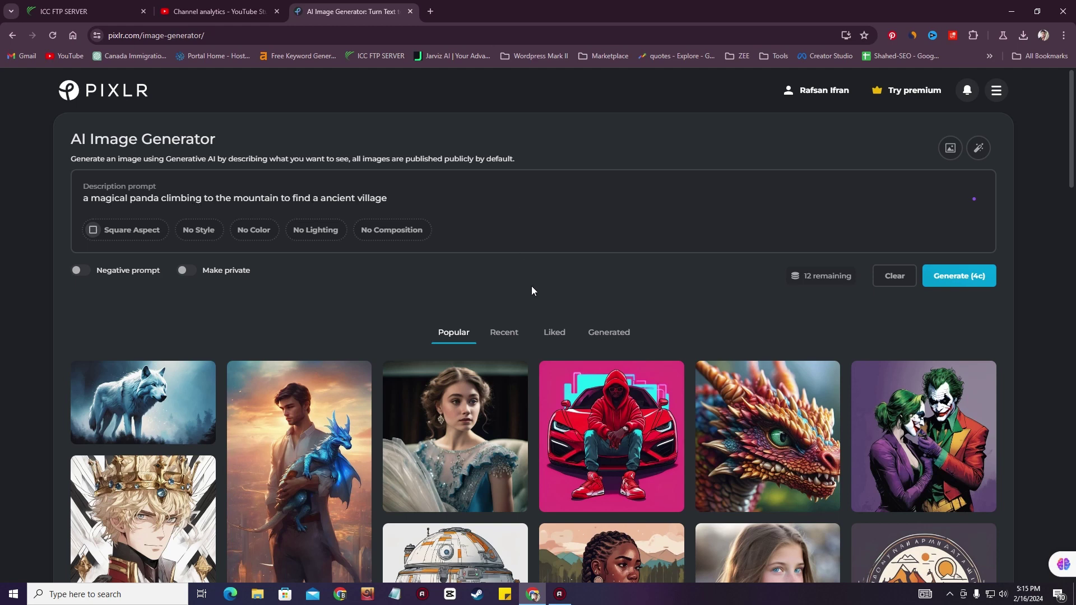
Set the panda prompt to Tall aspect, Comic Book style and Cool Tone
left_click(128, 230)
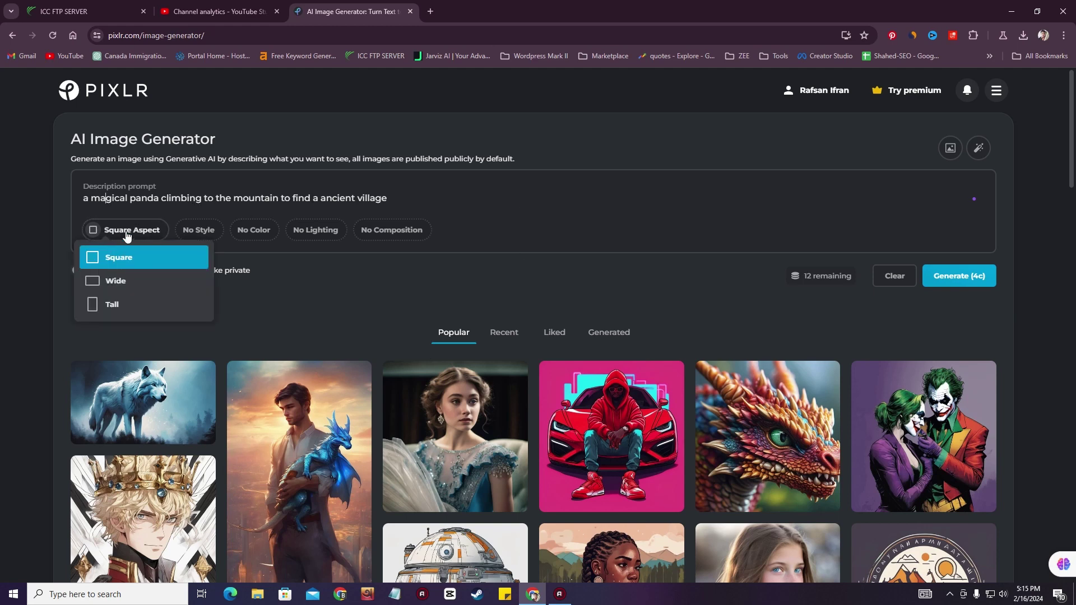
left_click(113, 305)
left_click(185, 236)
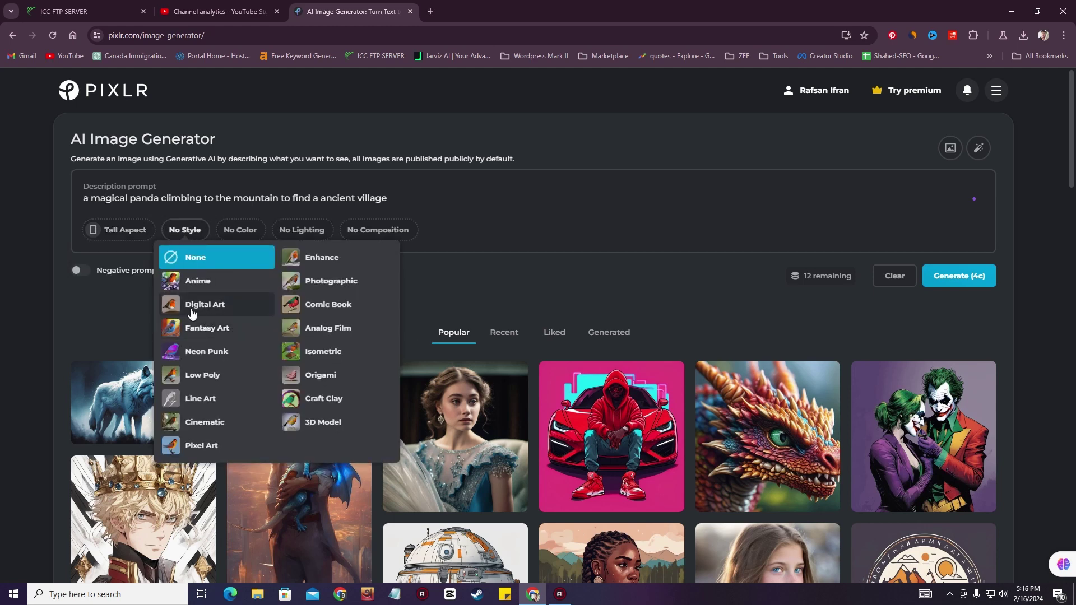
left_click(334, 313)
left_click(269, 230)
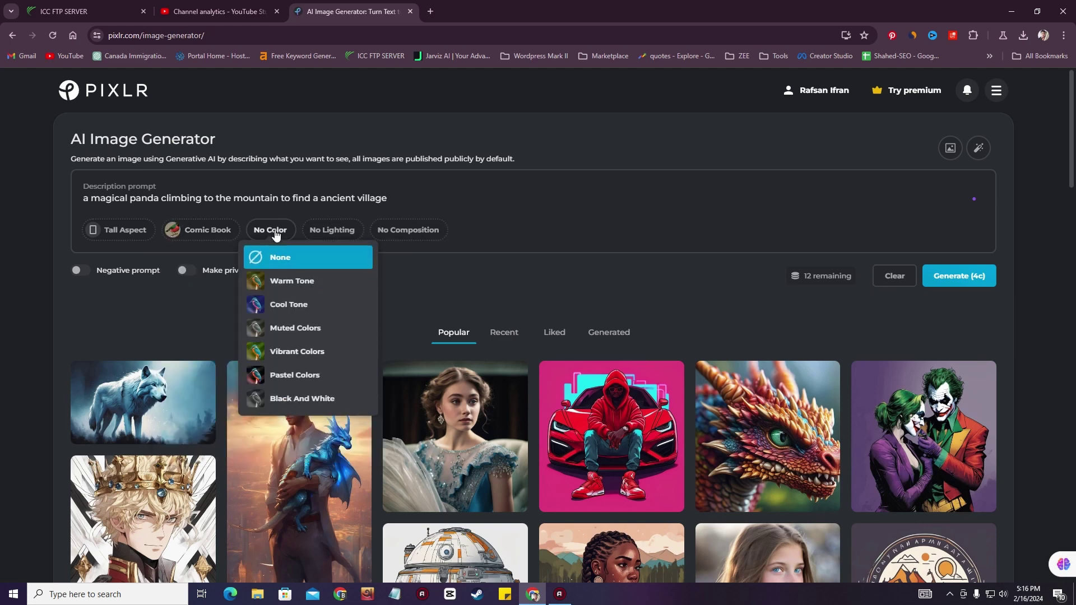
left_click(290, 306)
Choose Low Light lighting and Blurry Background composition
left_click(356, 232)
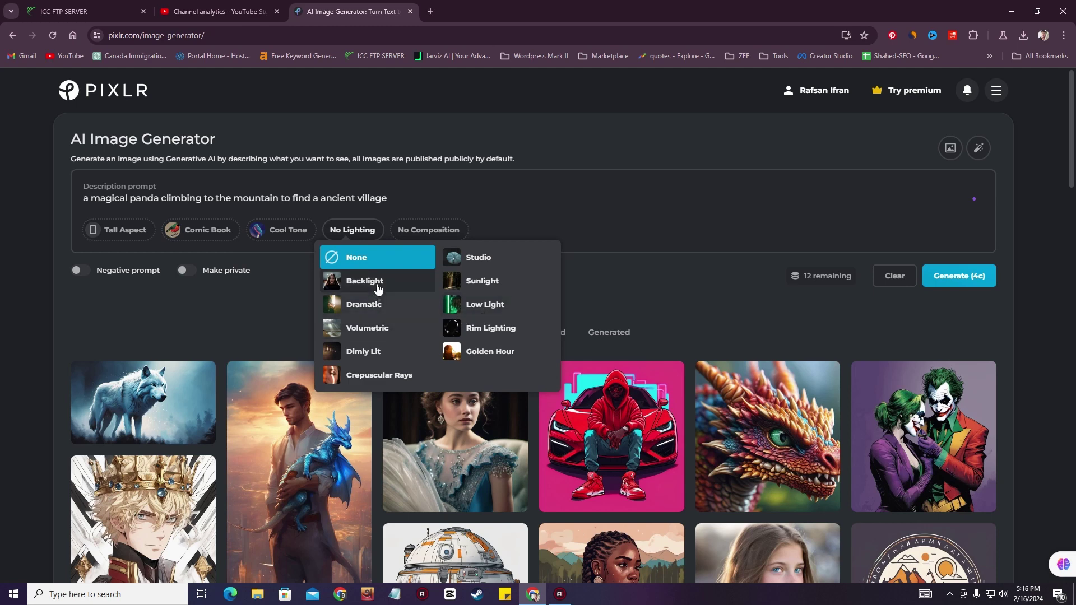
left_click(484, 308)
left_click(359, 230)
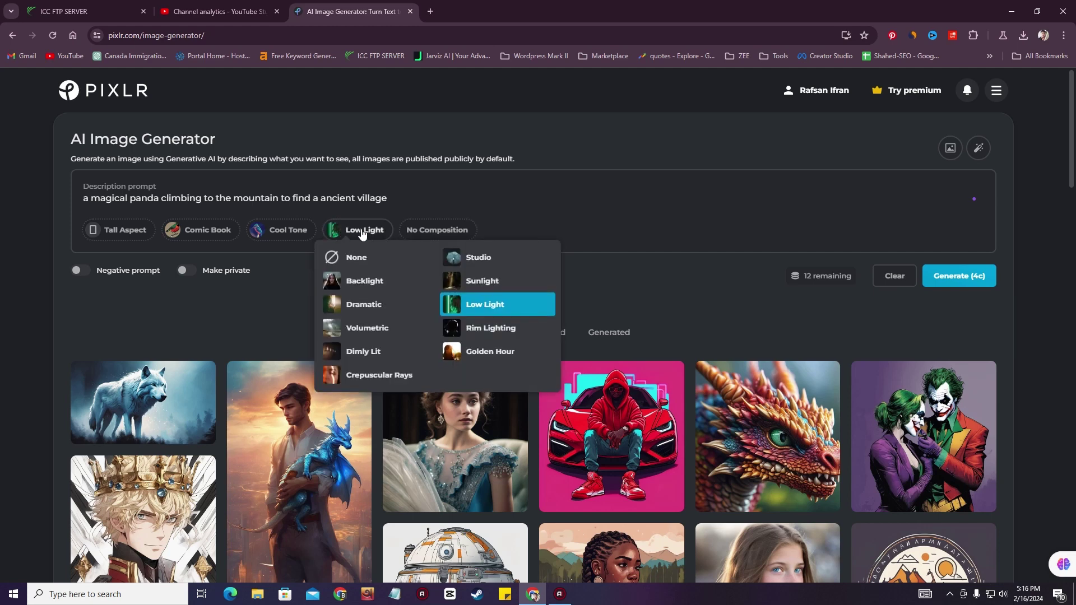
left_click(482, 302)
left_click(437, 230)
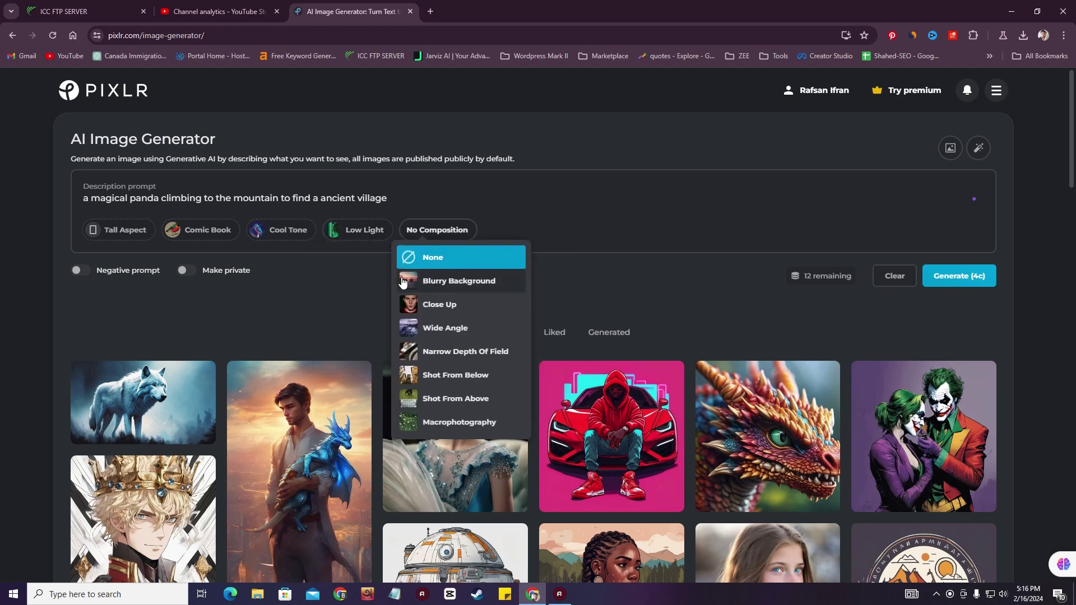
left_click(432, 284)
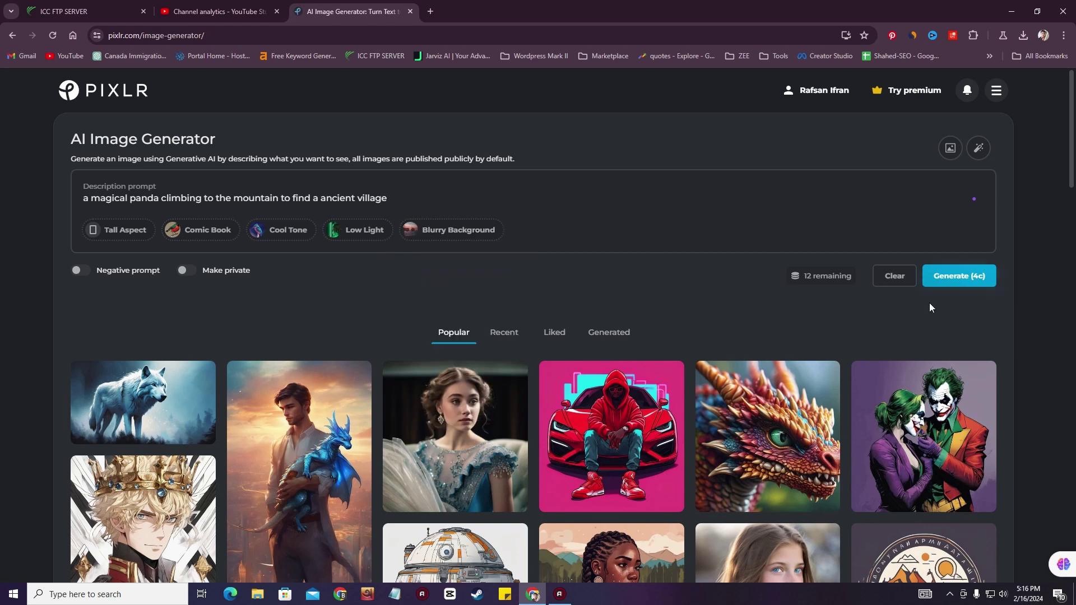
Generate four tall comic-style panda images, browsing the Recent community images while waiting
left_click(976, 276)
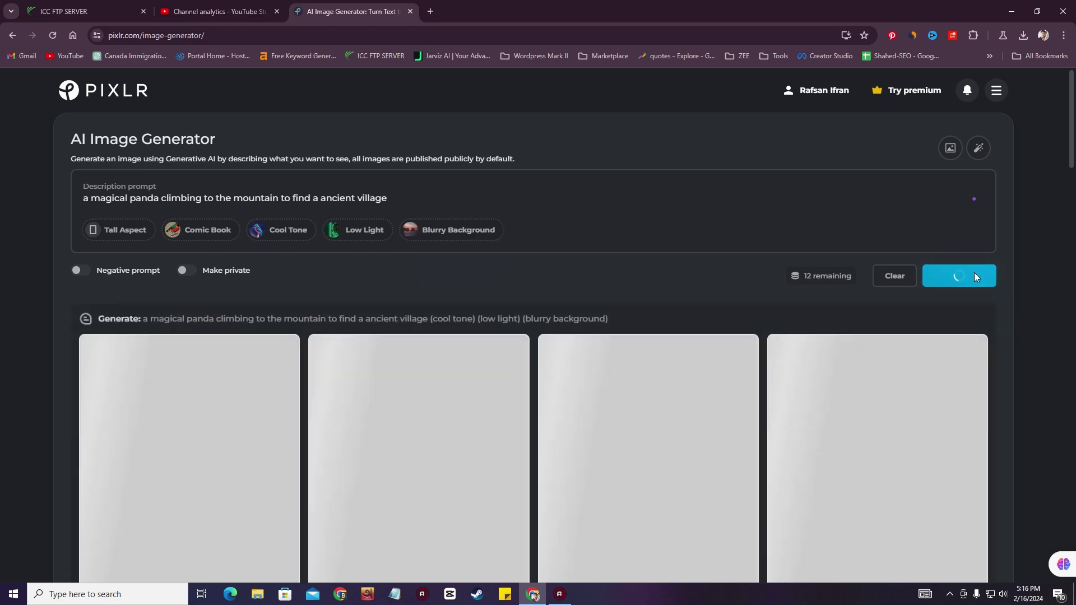
scroll(573, 243, "down", 2)
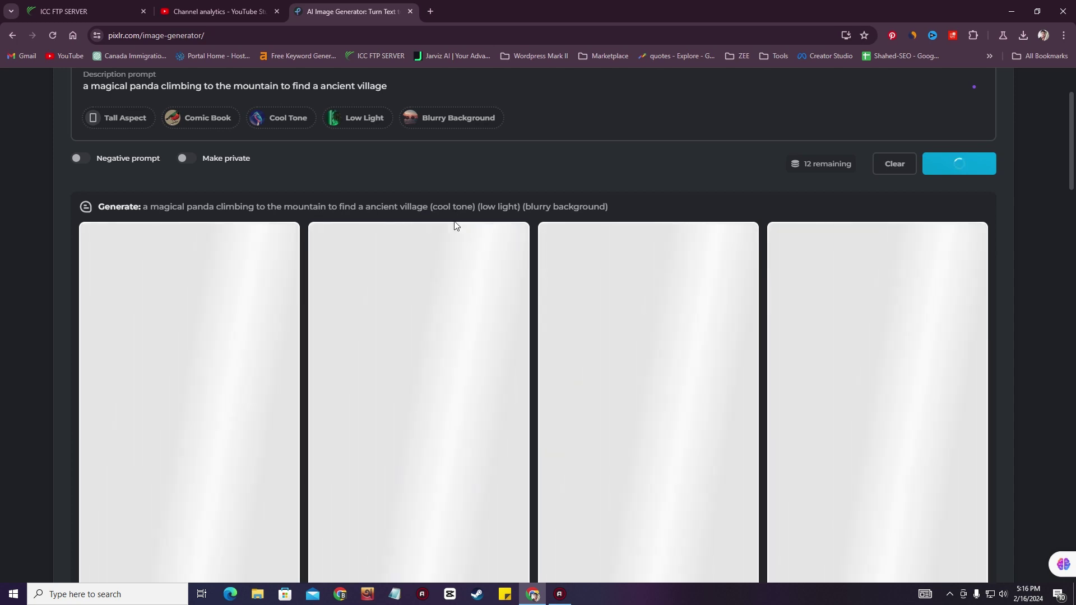
scroll(454, 222, "down", 5)
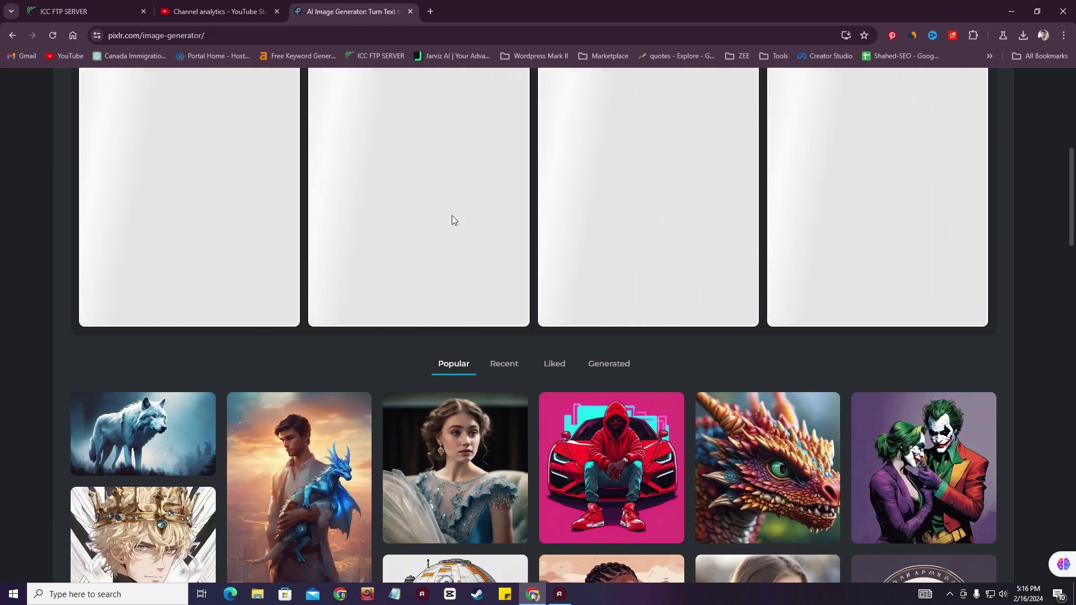
left_click(506, 363)
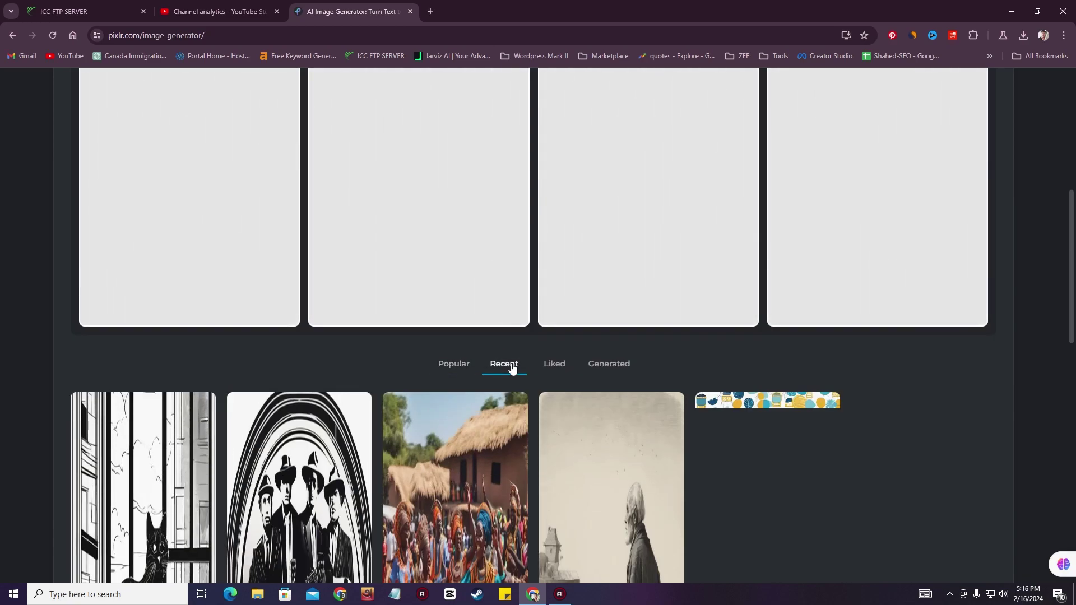
scroll(390, 362, "down", 2)
scroll(390, 362, "down", 1)
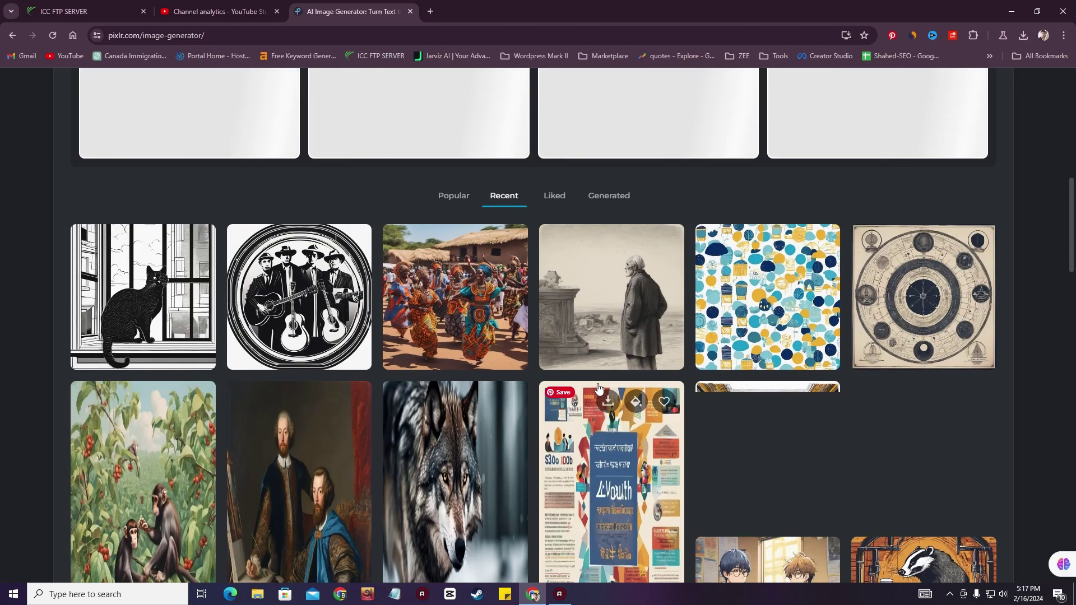
scroll(599, 387, "down", 3)
scroll(598, 386, "up", 3)
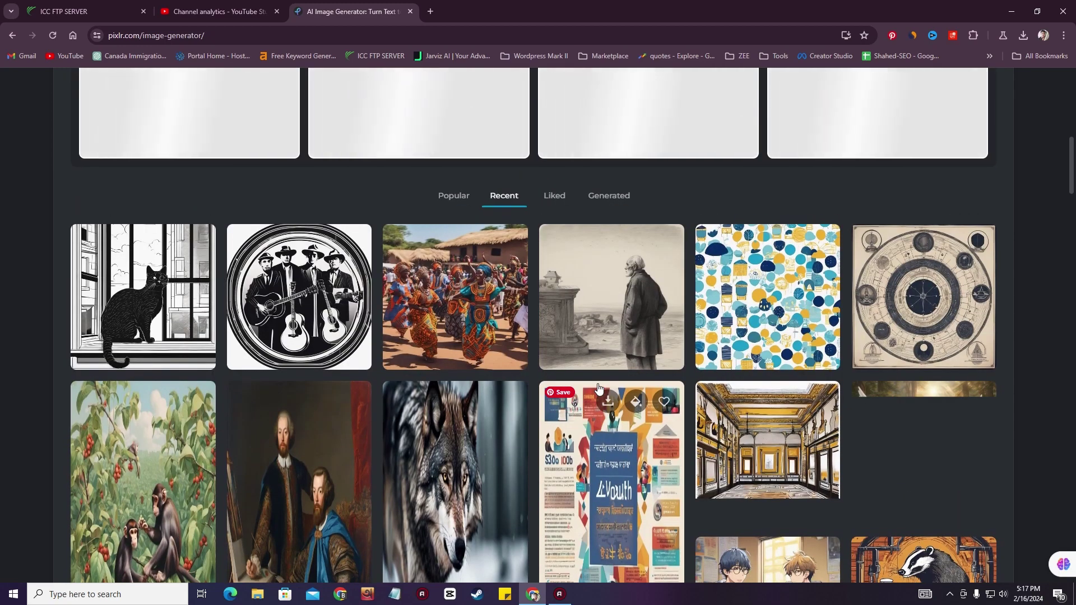
scroll(599, 386, "up", 6)
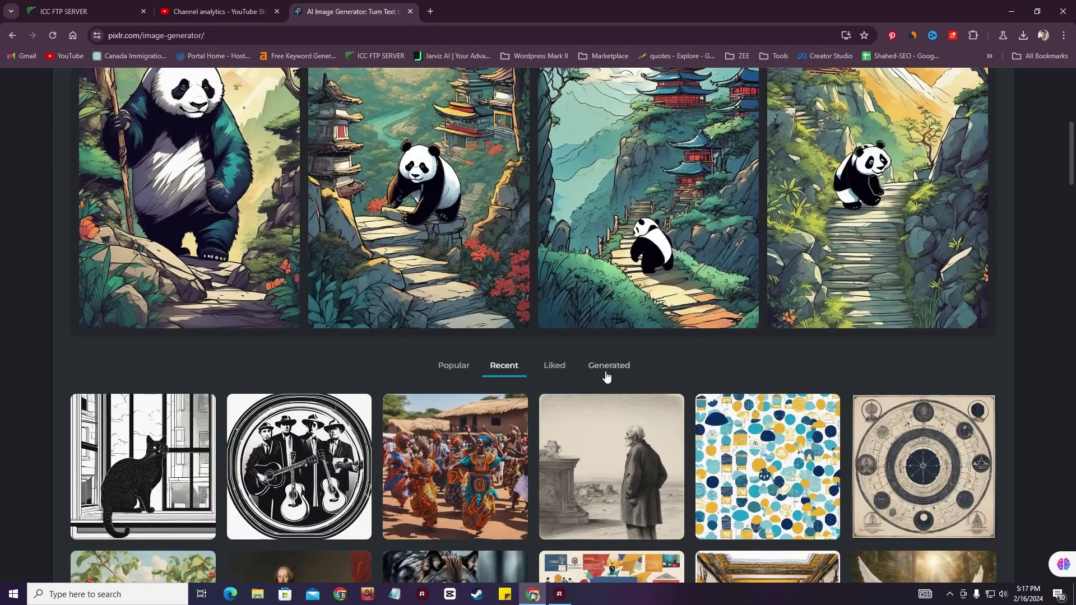
Save the first panda image to the Pictures folder
scroll(453, 471, "up", 1)
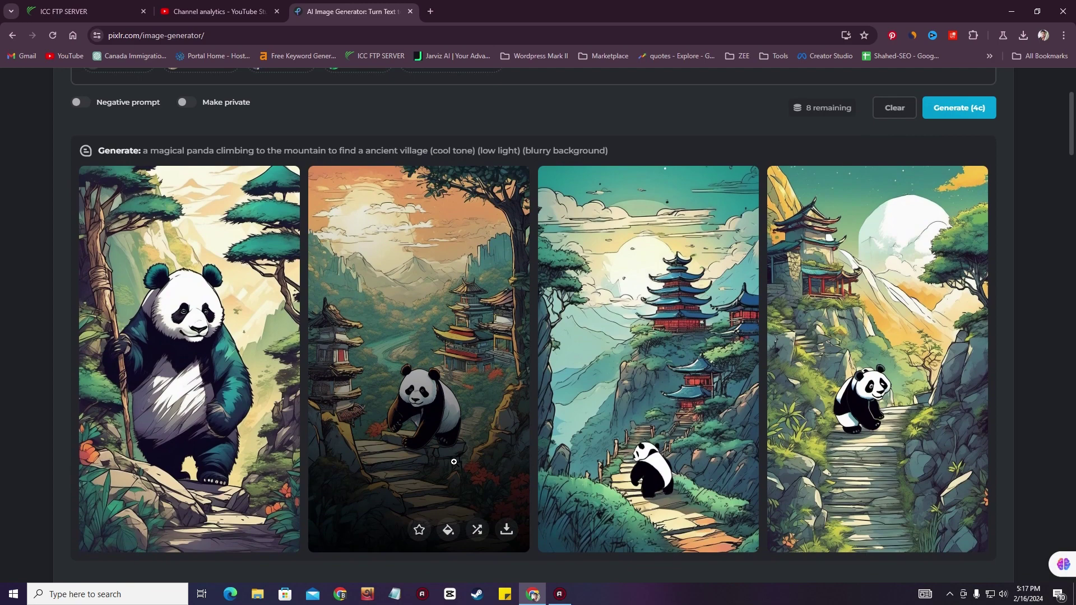
left_click(204, 392)
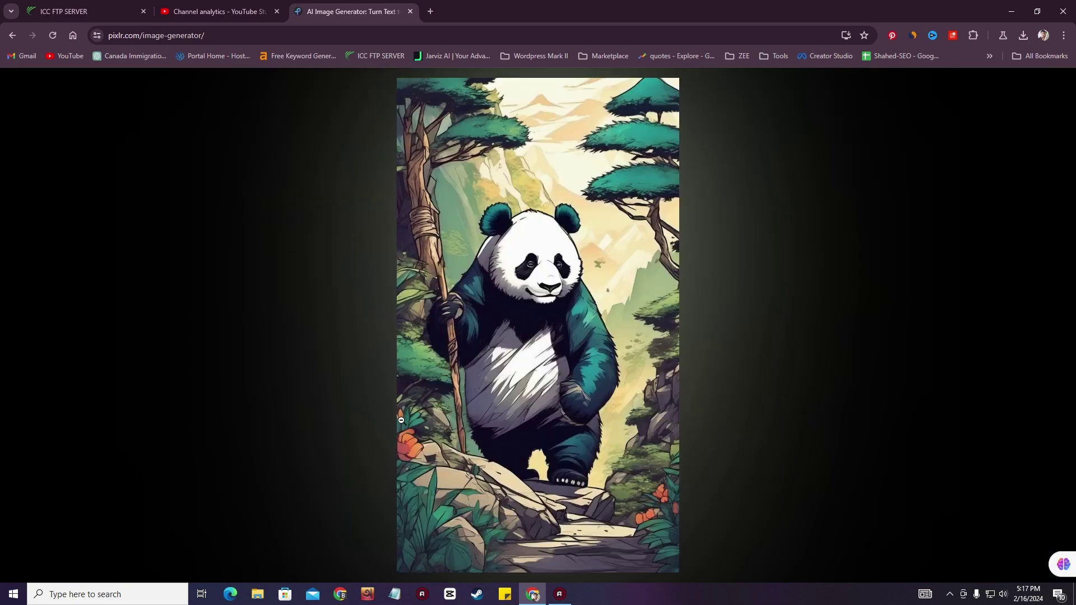
left_click(111, 282)
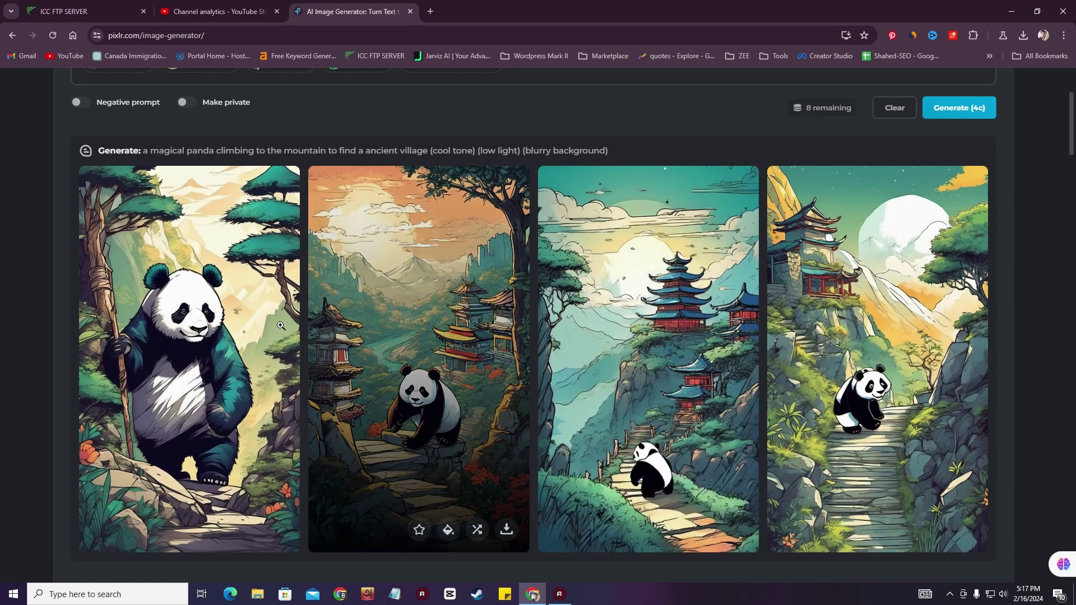
left_click(199, 341)
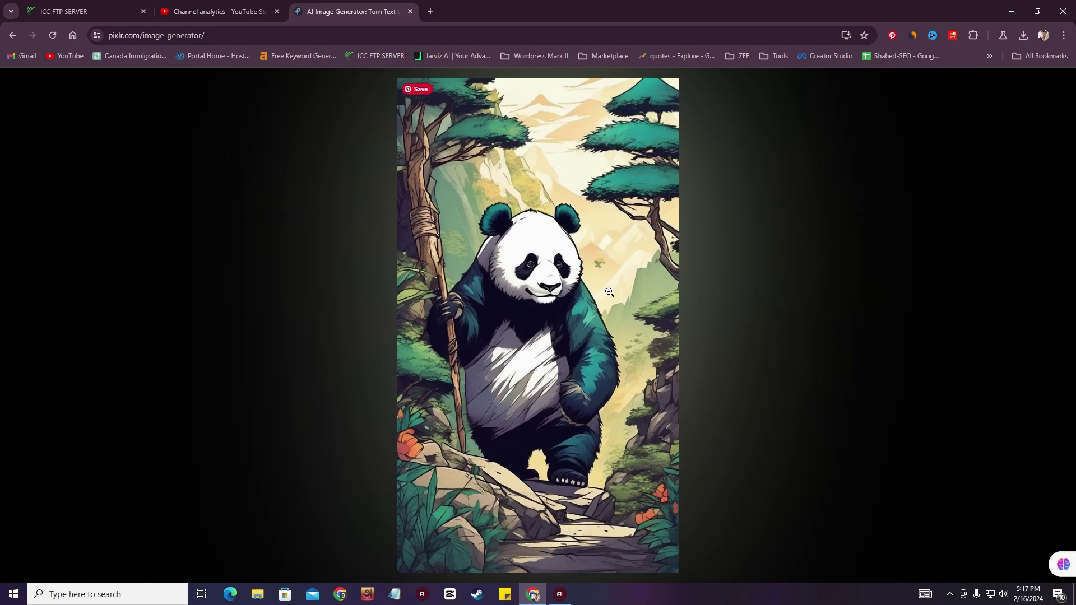
left_click(439, 274)
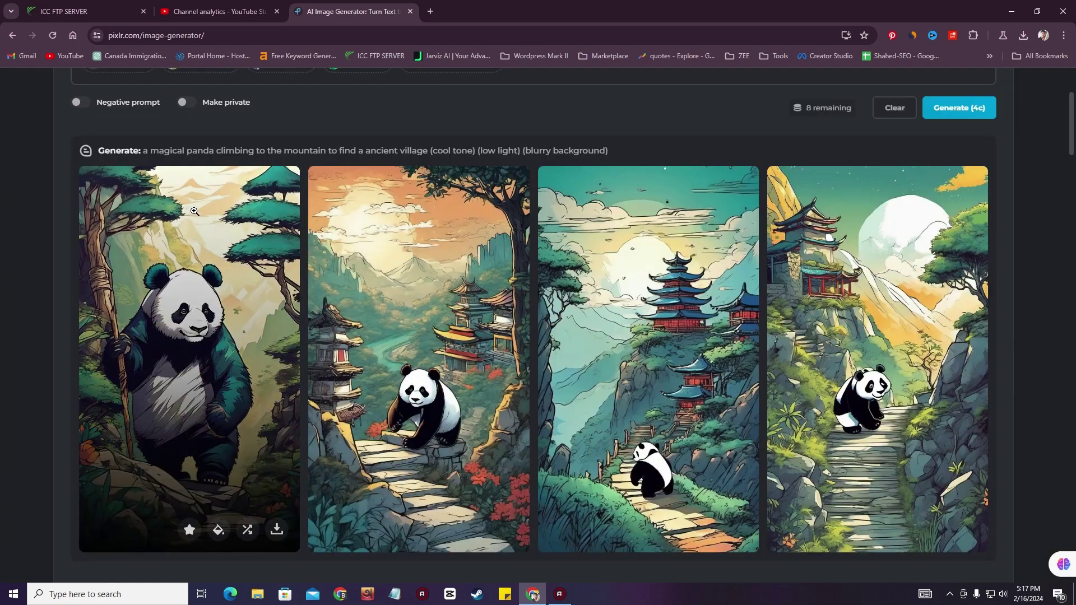
left_click(156, 314)
right_click(444, 181)
left_click(458, 208)
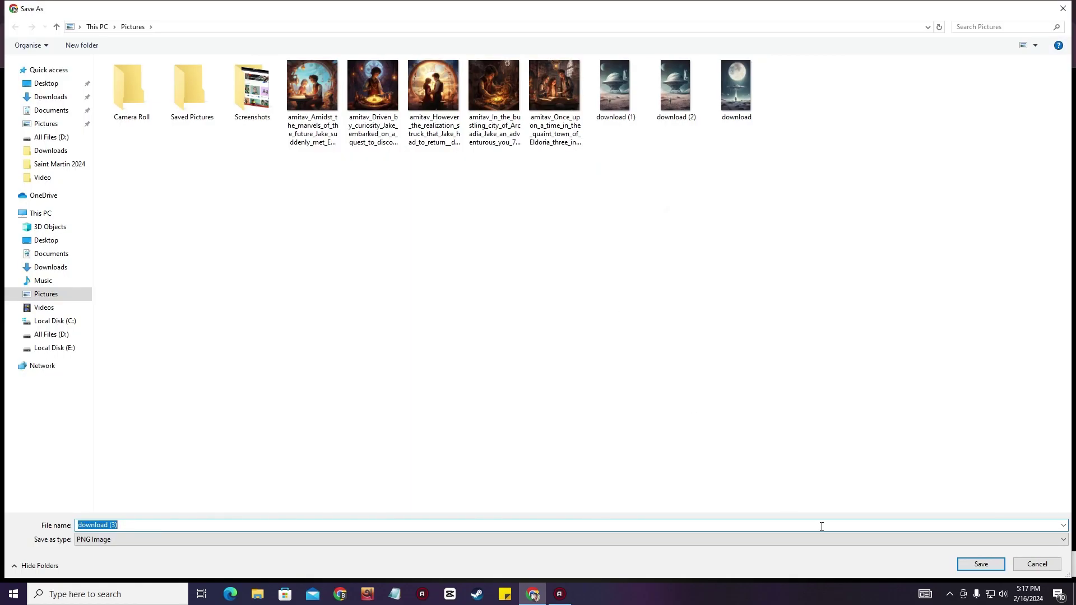
key("Return")
left_click(82, 149)
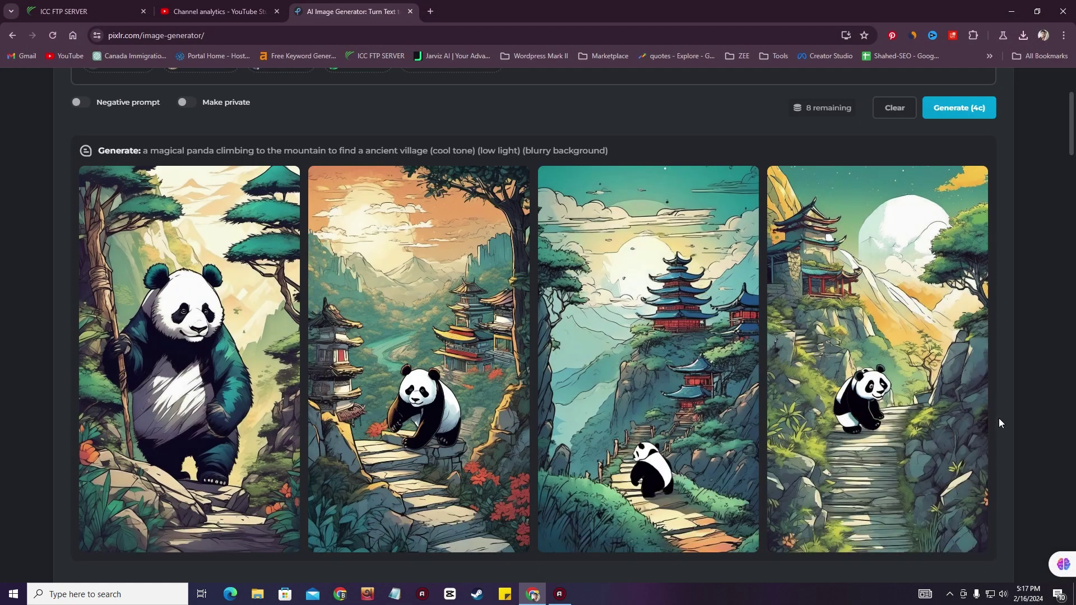
Save the third panda image to Pictures and leave the enlarged view
left_click(714, 382)
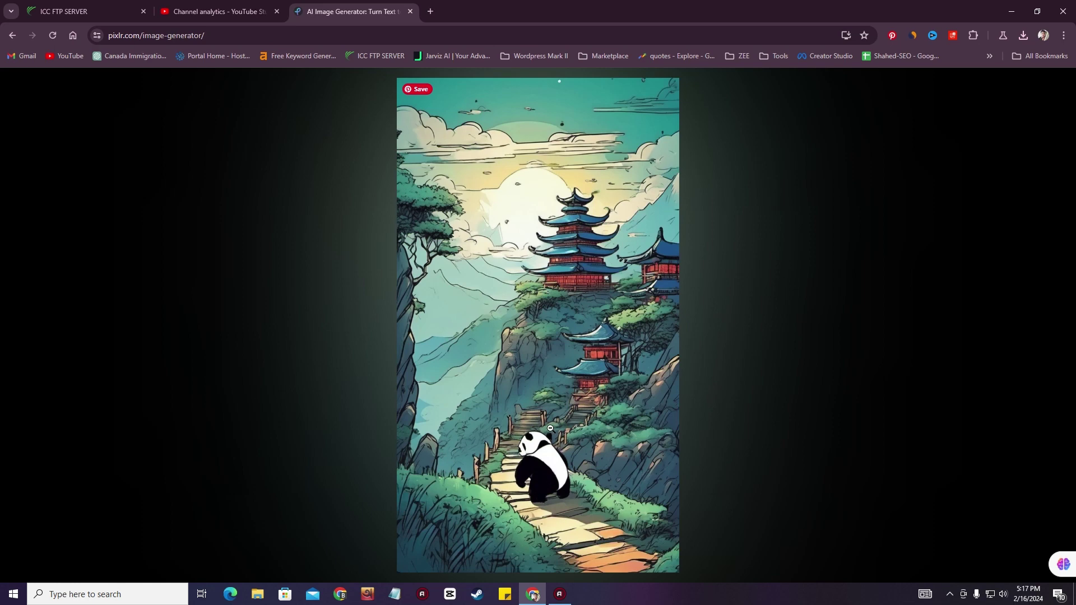
right_click(483, 185)
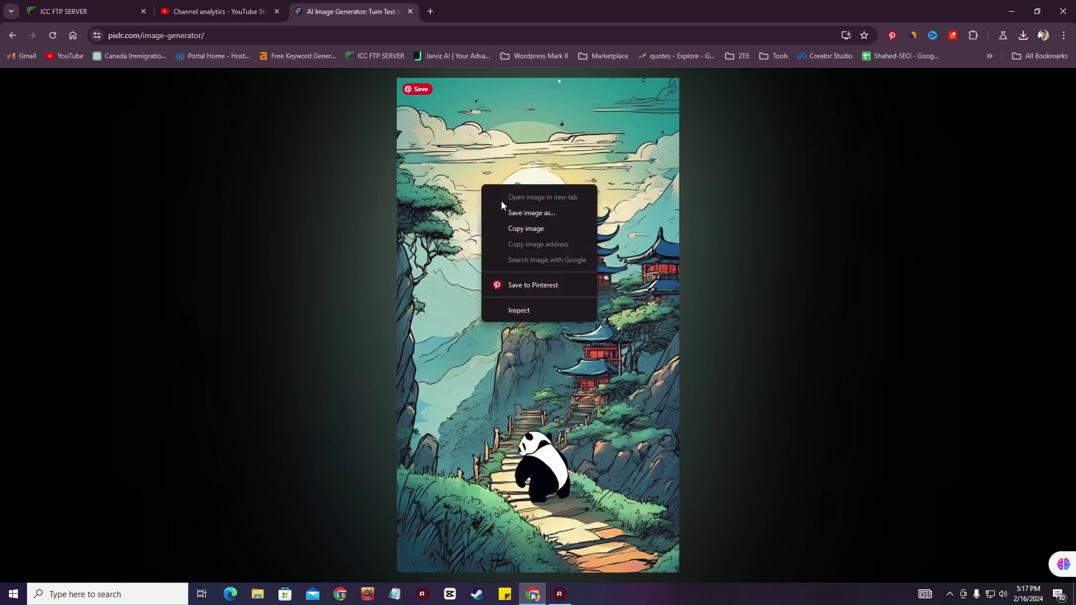
left_click(517, 209)
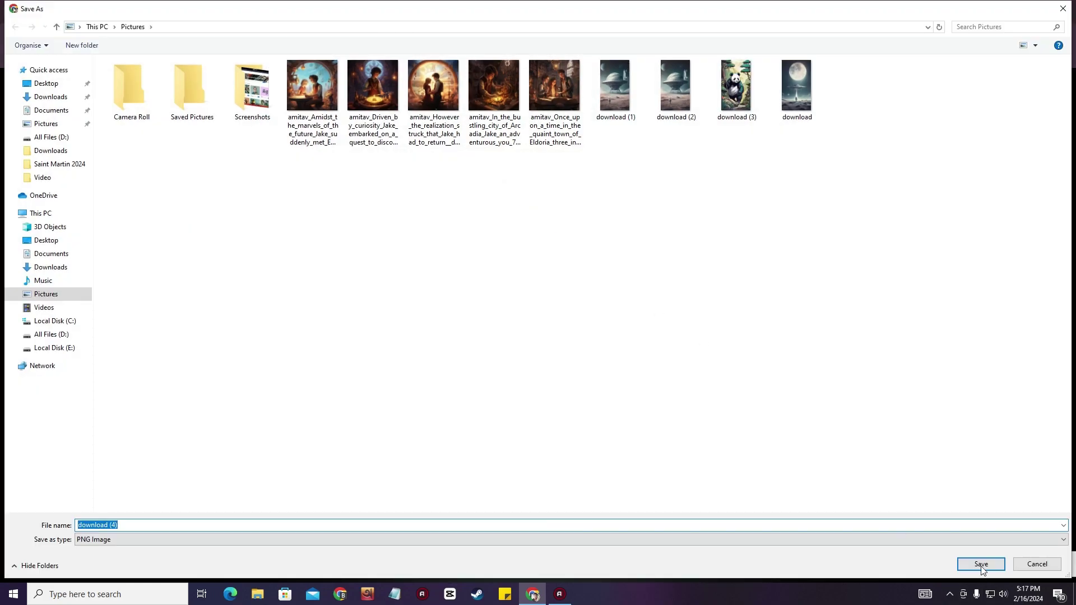
key("Return")
left_click(14, 36)
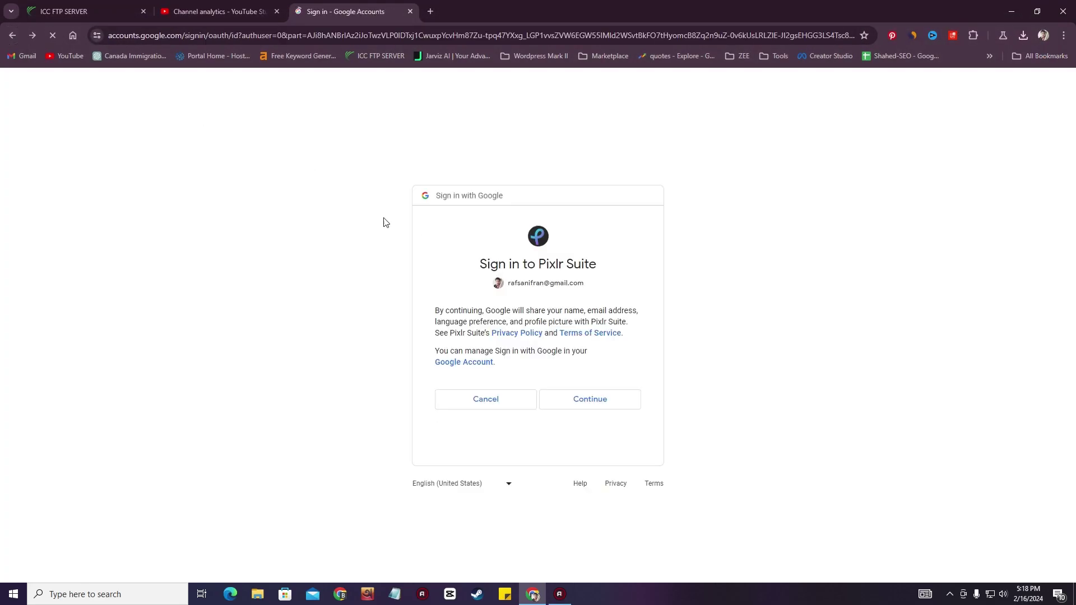
Go back from the Google sign-in page to pixlr.com/image-generator and scroll back to the top
key("alt+Left")
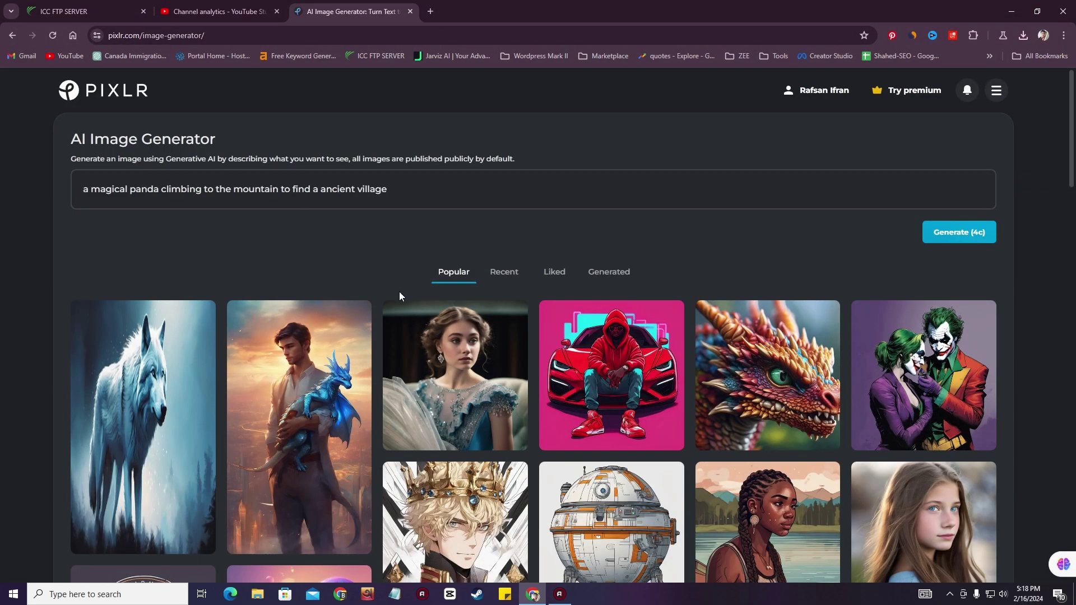
scroll(454, 337, "down", 2)
scroll(454, 336, "up", 2)
scroll(259, 183, "down", 4)
scroll(260, 192, "up", 1)
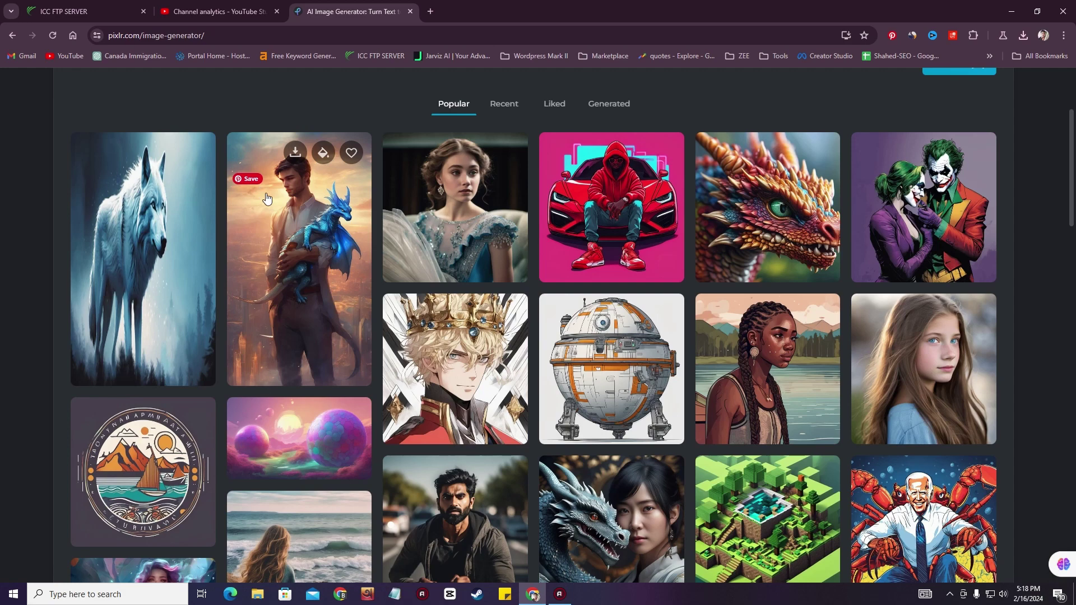
scroll(509, 224, "up", 3)
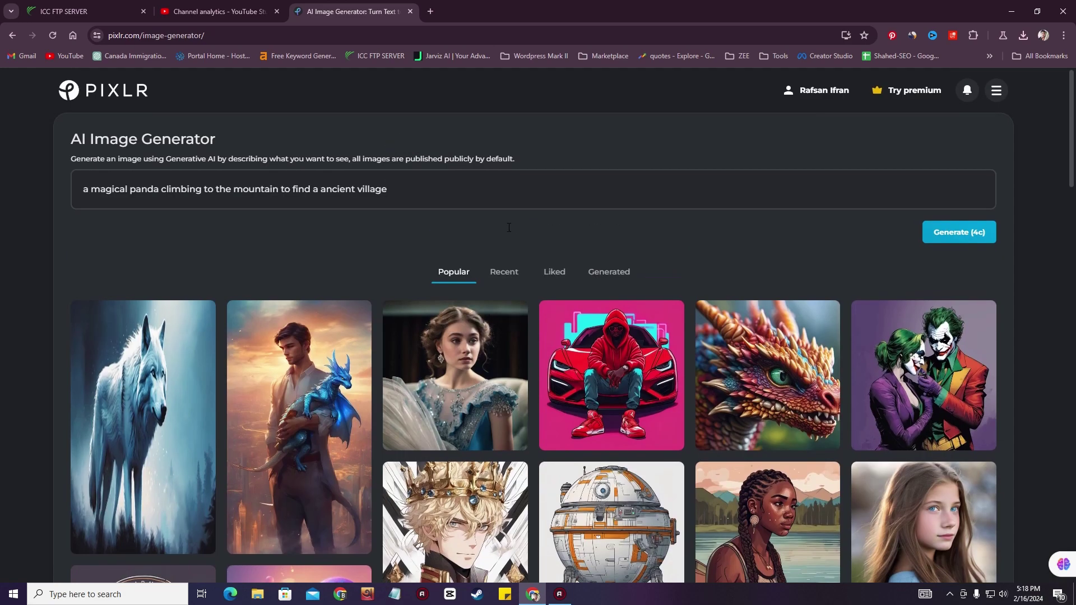